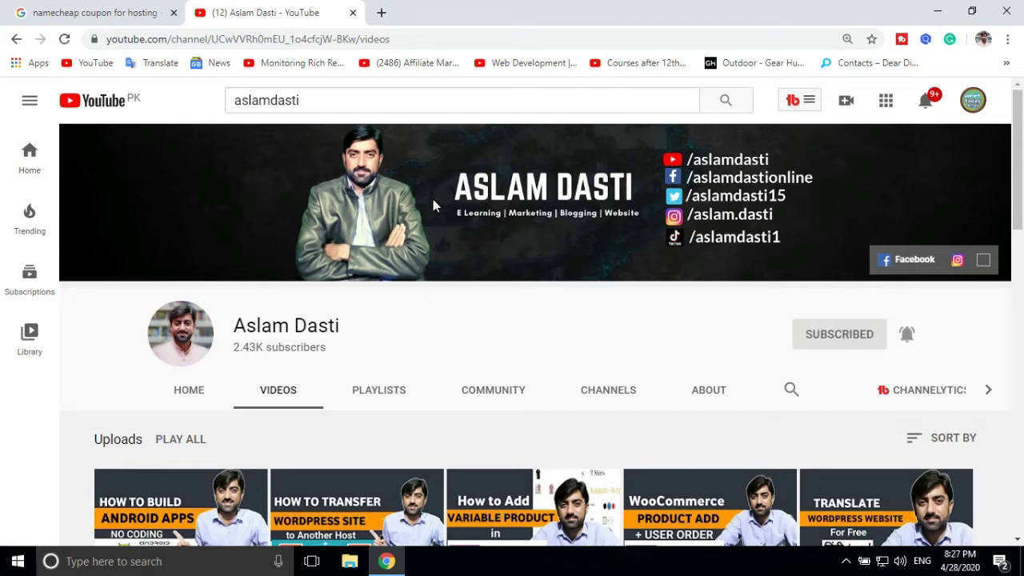
Open the GoDaddy Pakistan site, pk.godaddy.com, in a new browser tab
left_click(381, 13)
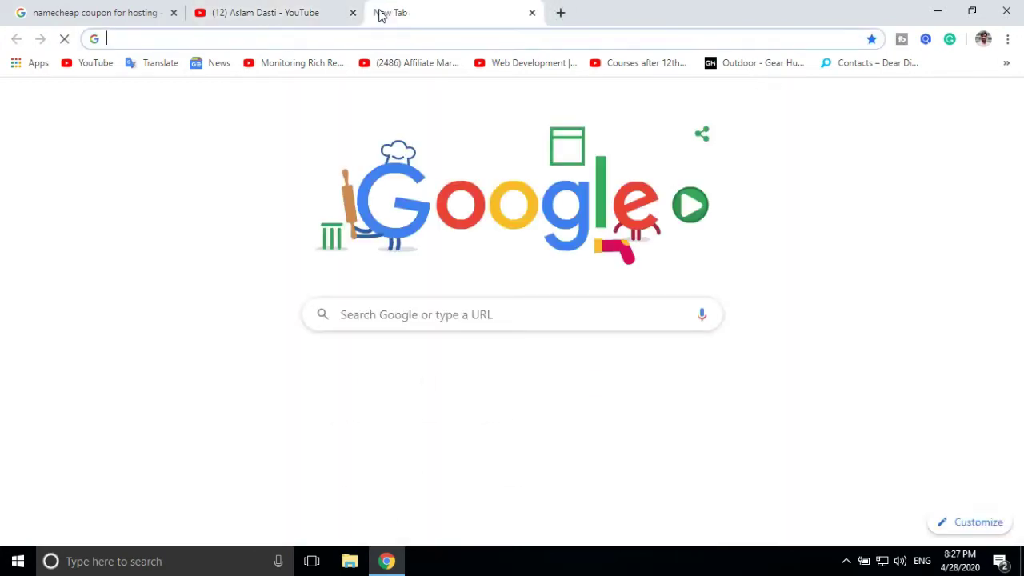
type("go")
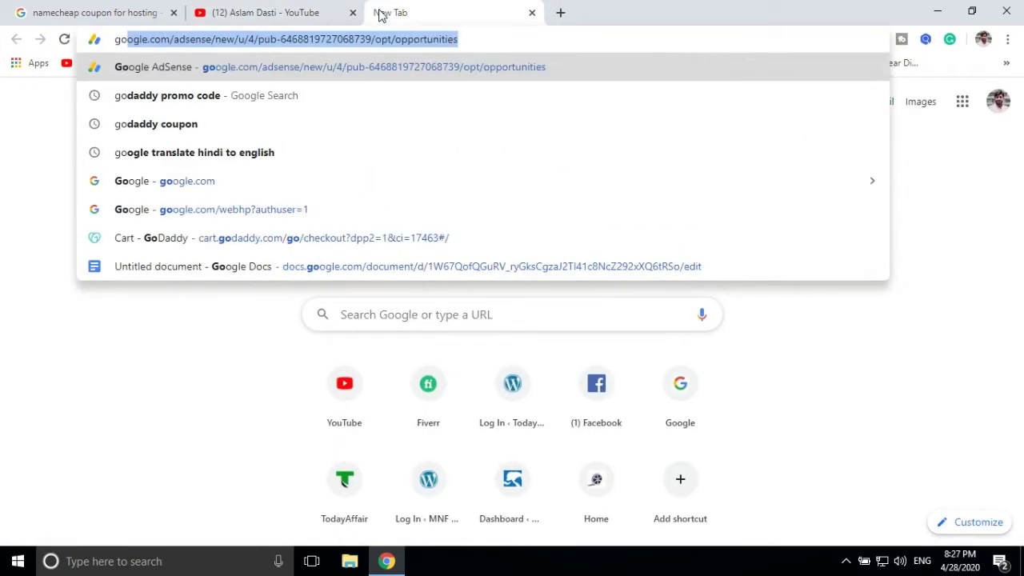
type("dd")
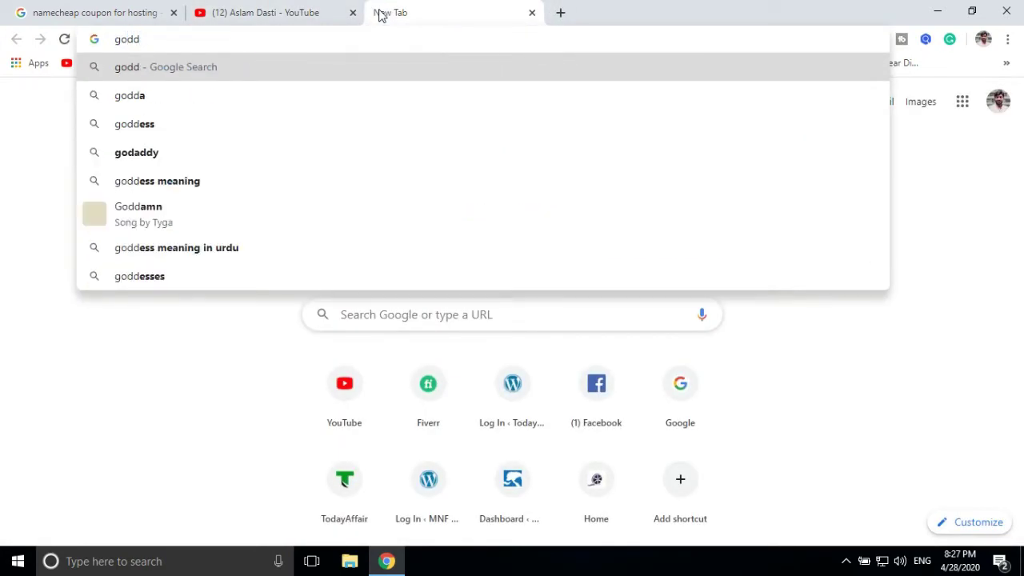
key("BackSpace")
key("Down")
key("Down")
key("Down")
key("Down")
key("Down")
key("Return")
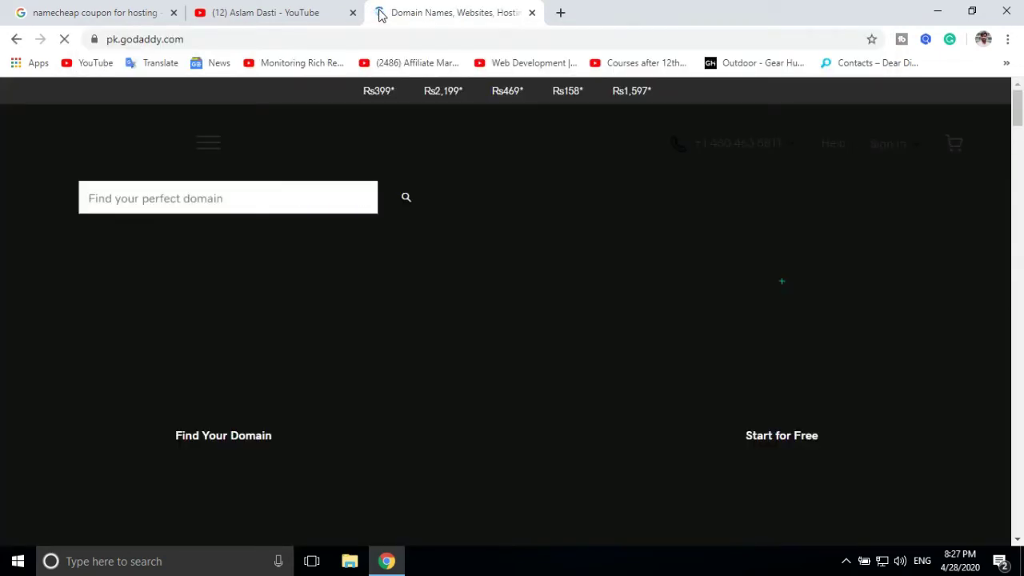
Search for the availability of the domain onlinewebinstructor.com
left_click(206, 200)
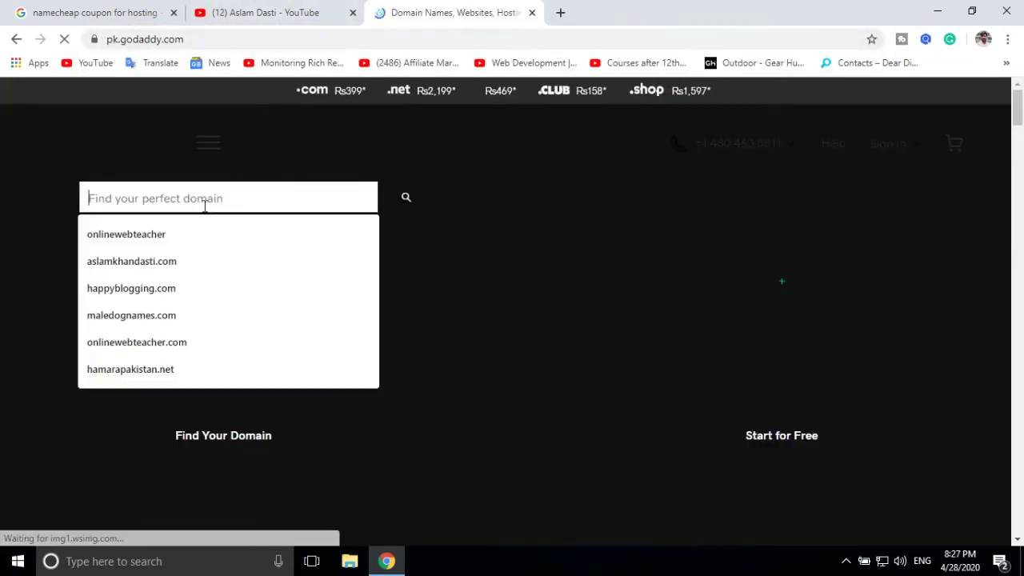
type("onli")
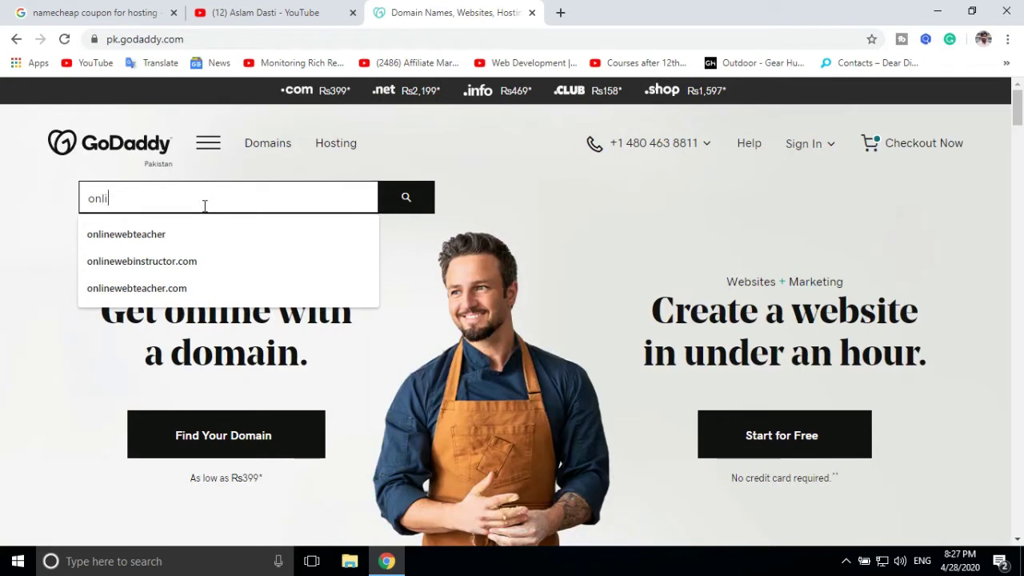
type("newe")
key("Down")
key("Down")
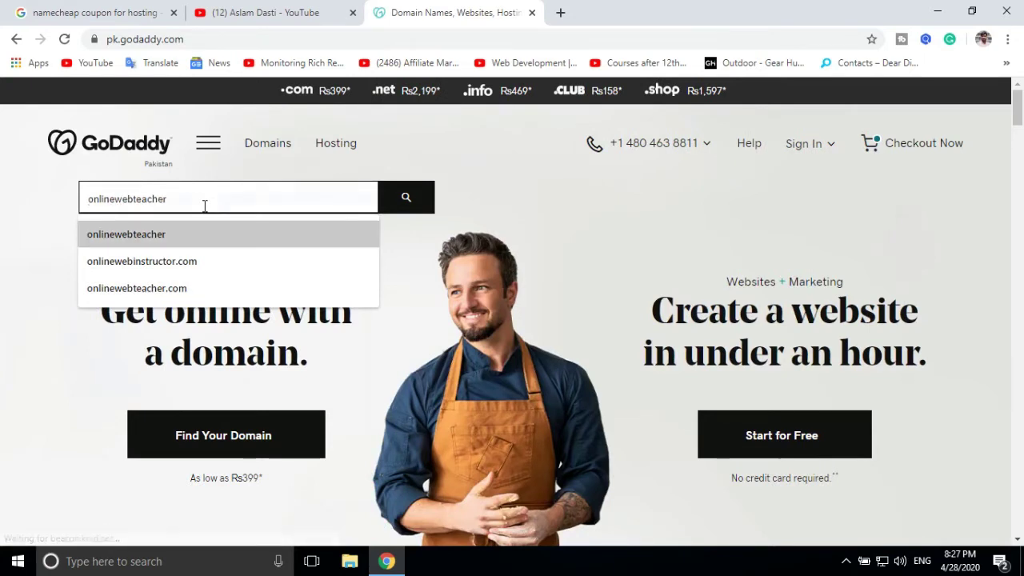
key("Return")
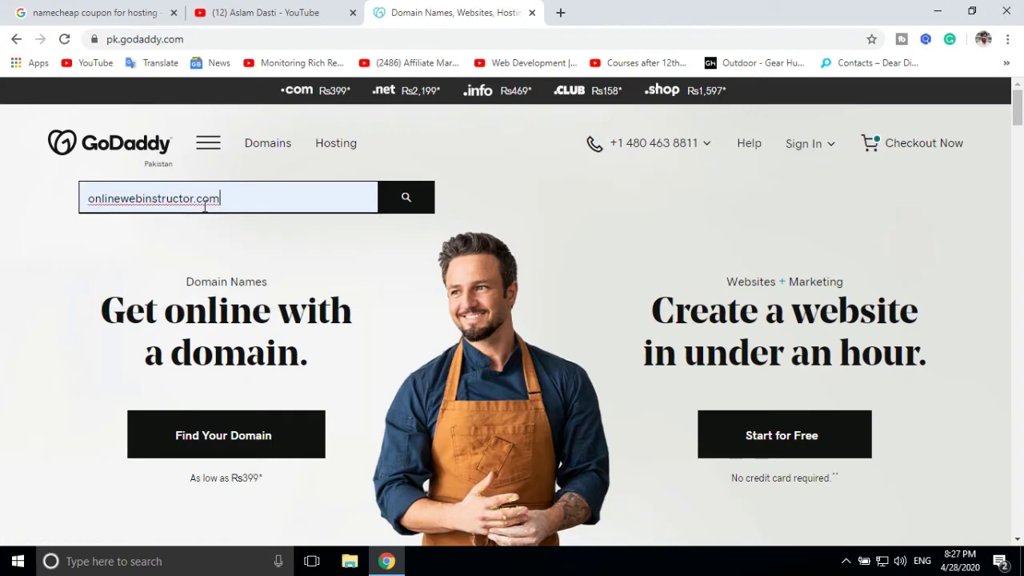
left_click(395, 210)
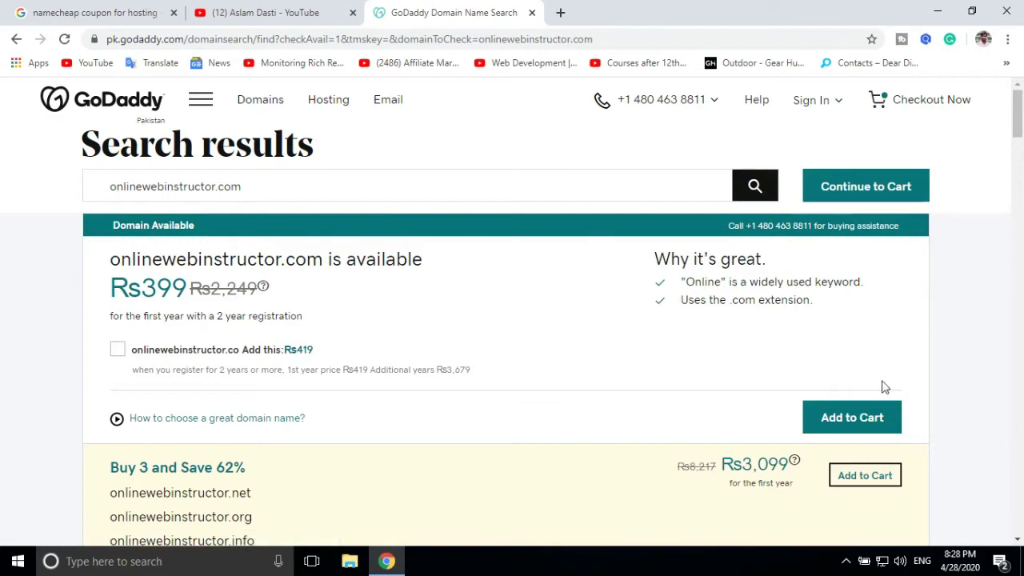
Add the domain onlinewebinstructor.com to the cart and continue to its configuration options
left_click(861, 419)
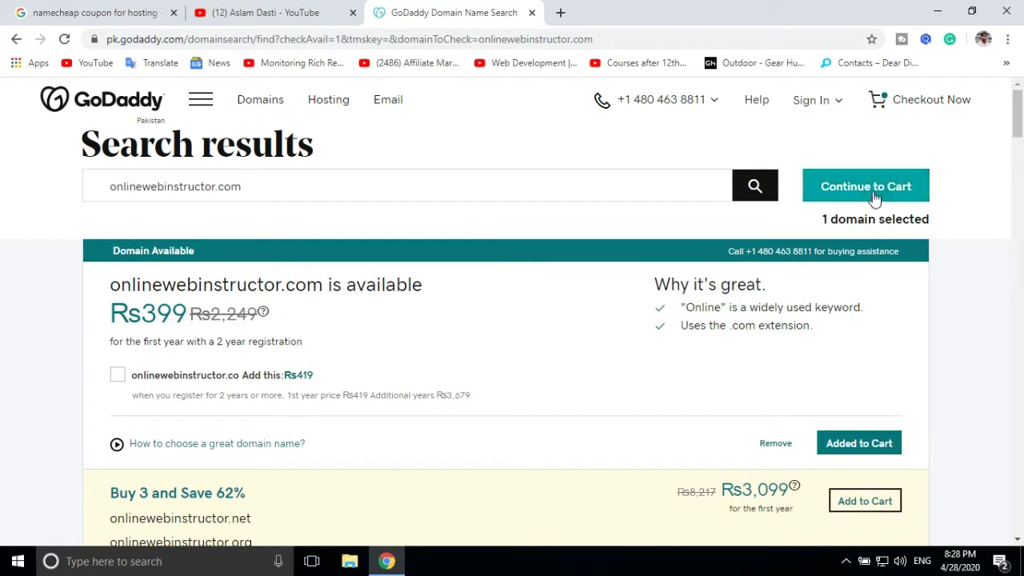
left_click(875, 198)
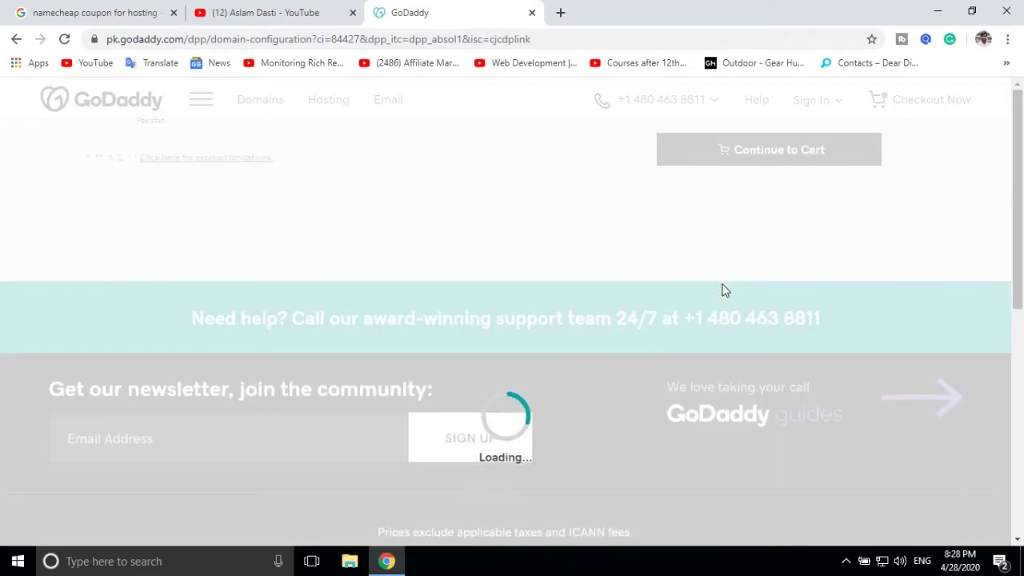
Decline the domain privacy plan with No Thanks and deselect the "Start your website for FREE" offer
scroll(646, 326, "down", 3)
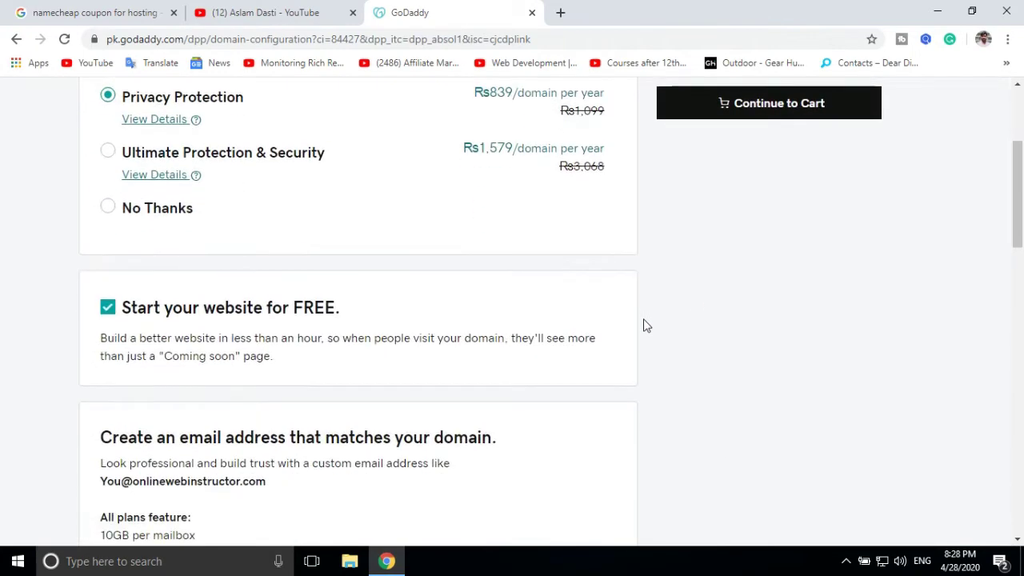
scroll(412, 332, "up", 3)
scroll(338, 393, "down", 1)
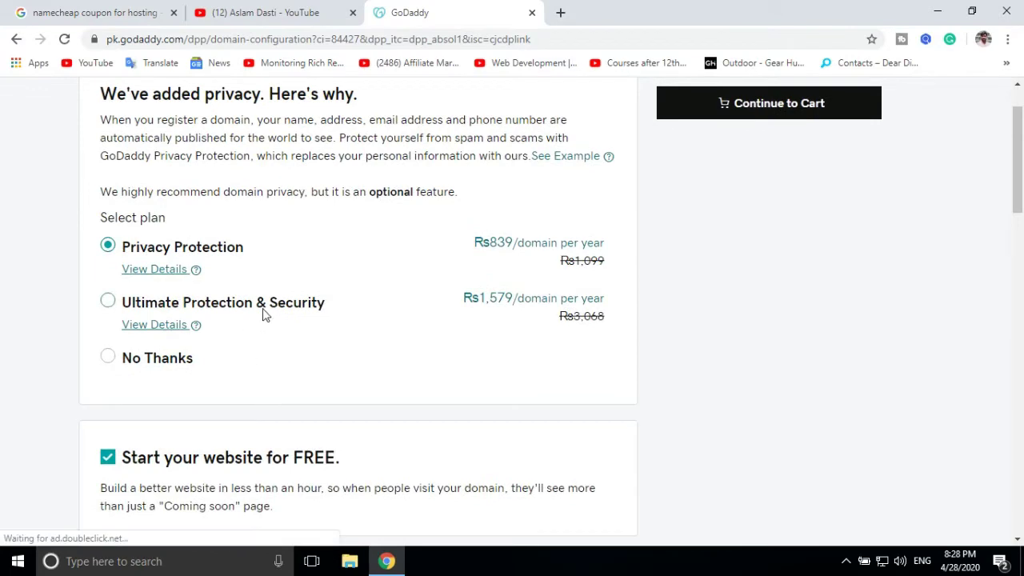
left_click(107, 357)
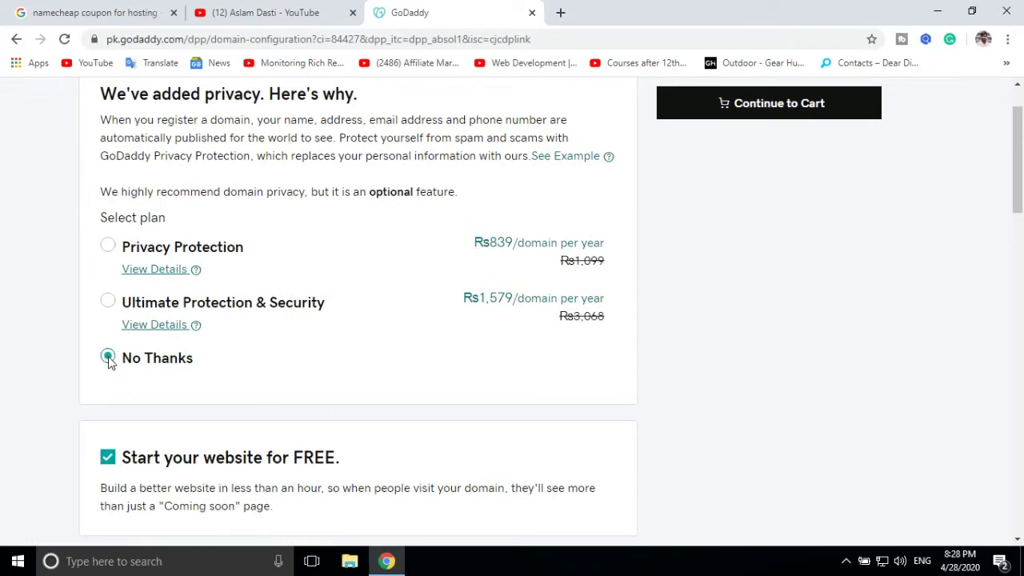
scroll(213, 407, "down", 2)
left_click(108, 307)
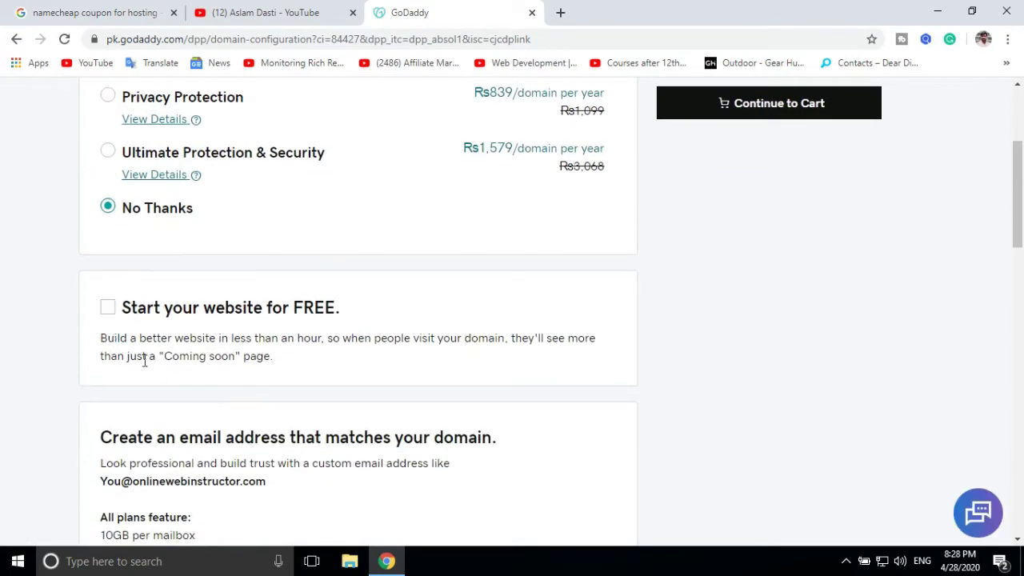
Set the matching email address offer to No Thanks and continue to the cart
scroll(157, 396, "down", 3)
scroll(158, 396, "down", 1)
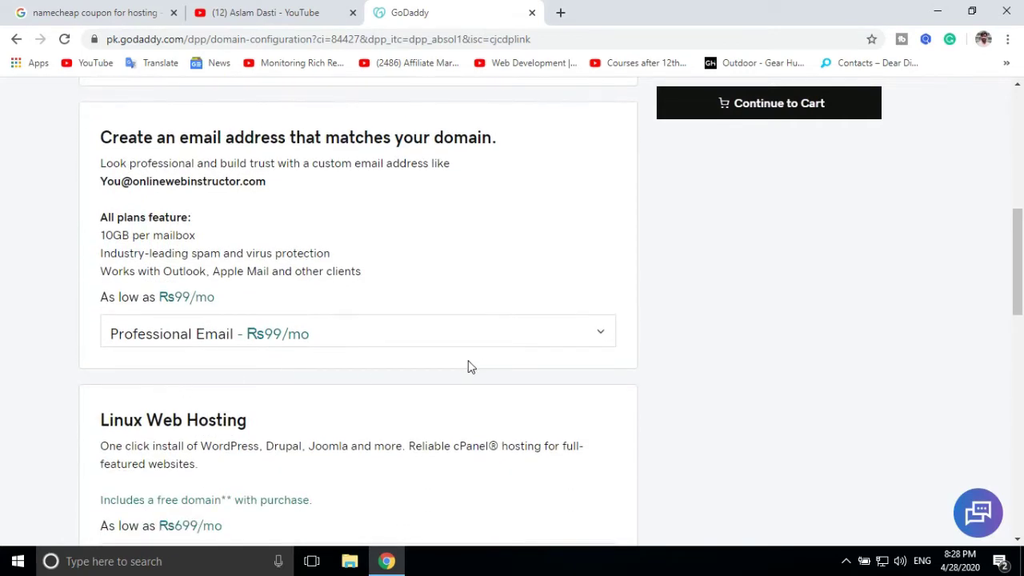
left_click(361, 342)
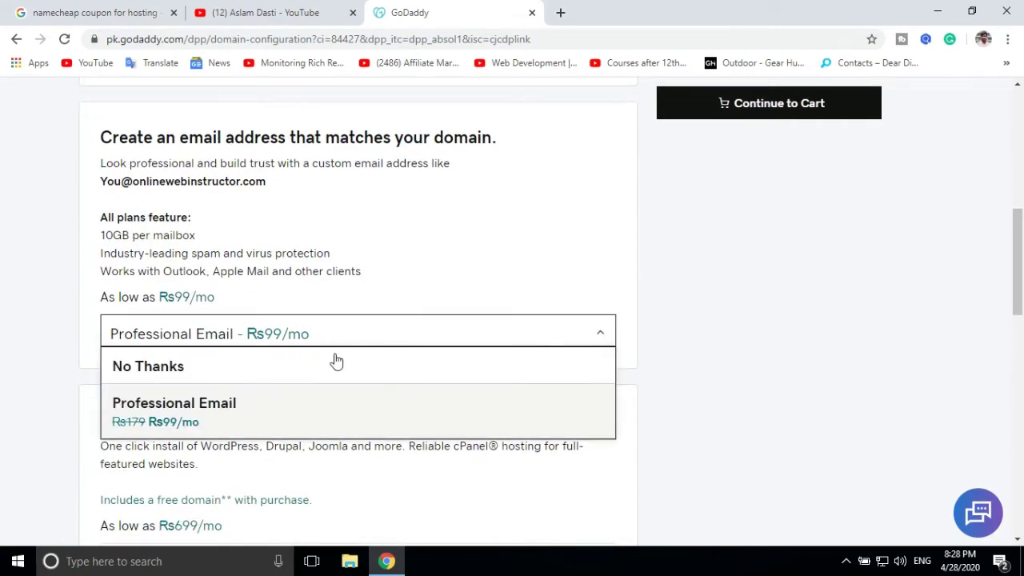
left_click(217, 368)
scroll(366, 389, "down", 5)
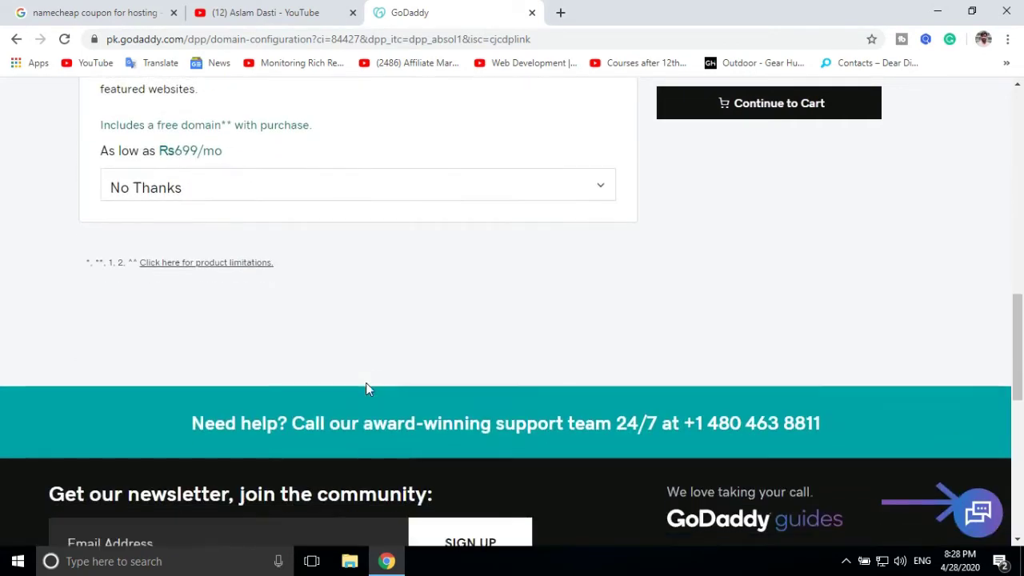
scroll(338, 377, "up", 6)
scroll(338, 376, "up", 6)
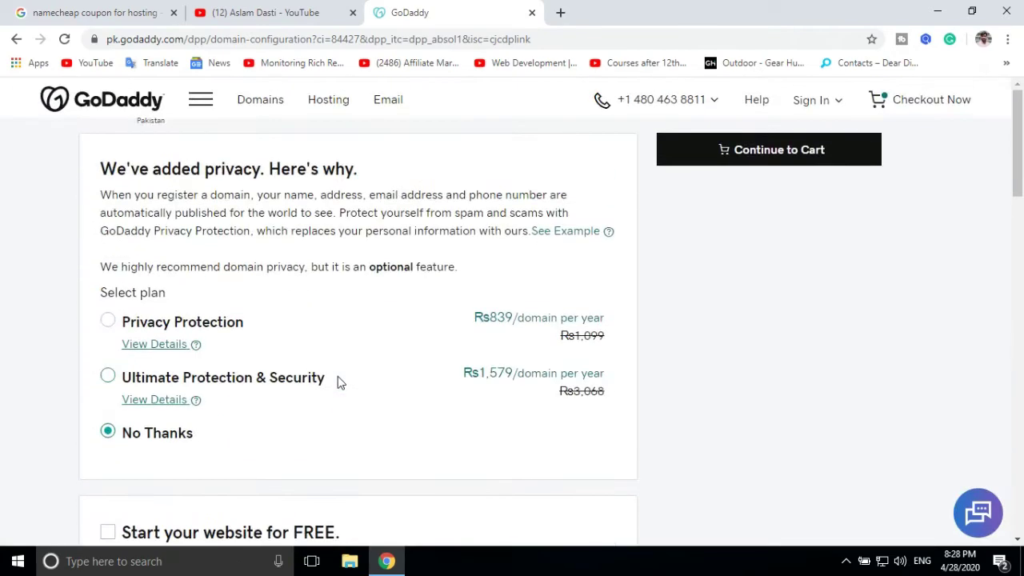
left_click(809, 164)
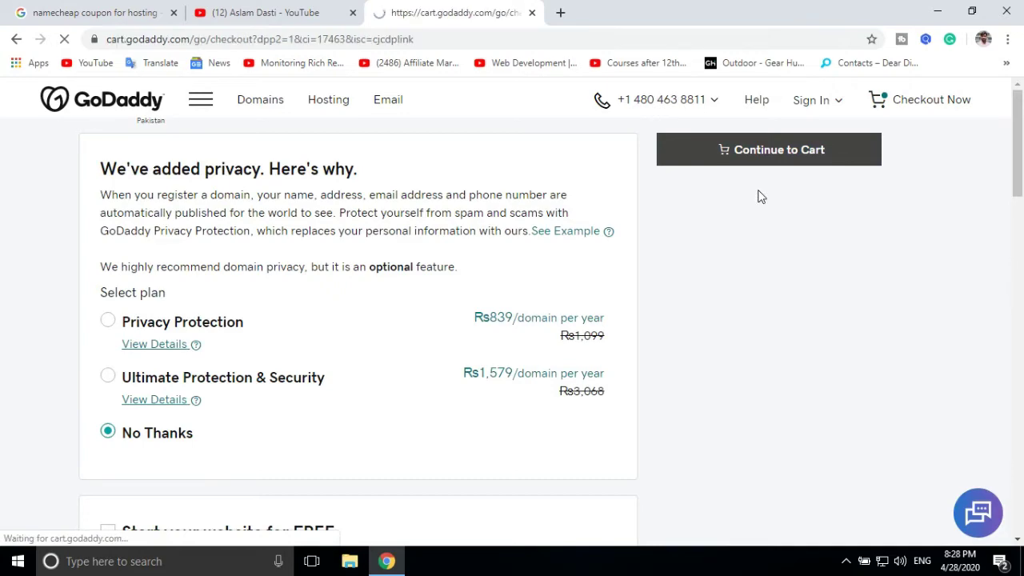
Review the domain's price in the cart, including the taxes and fees and the total in PKR
scroll(532, 345, "down", 1)
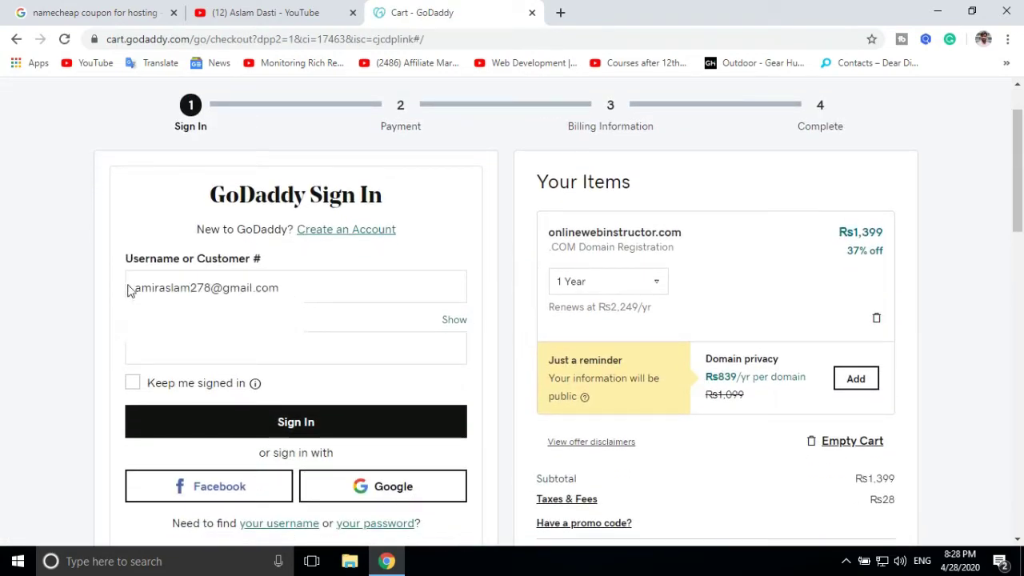
scroll(921, 296, "down", 1)
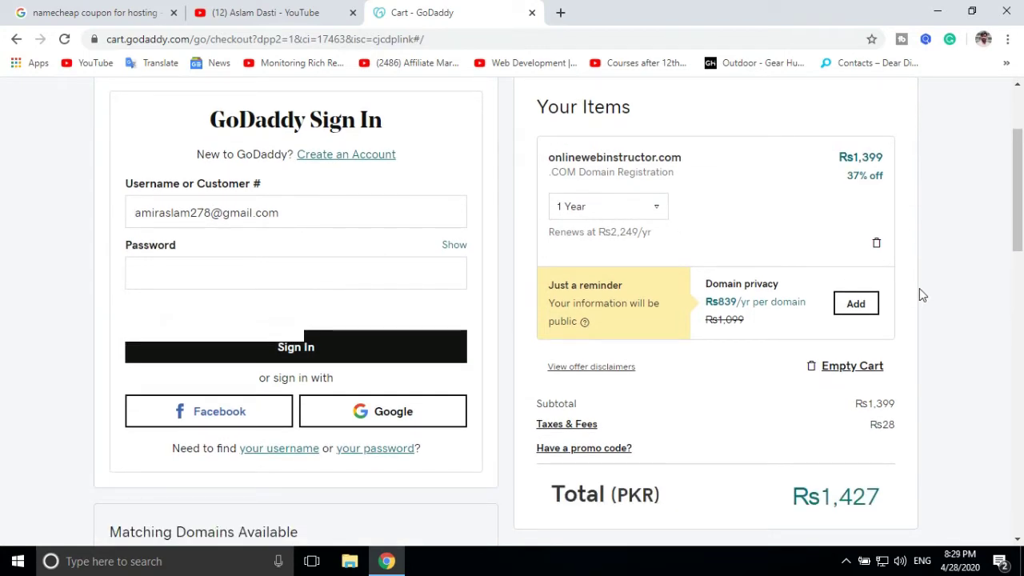
scroll(929, 272, "down", 2)
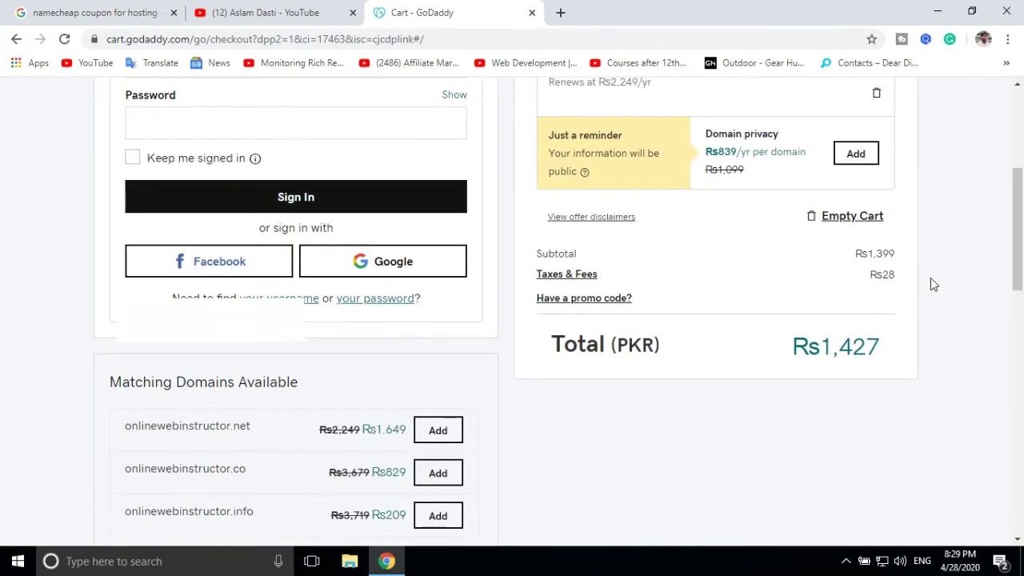
left_click_drag(883, 276, 895, 276)
left_click_drag(821, 349, 899, 353)
left_click(899, 354)
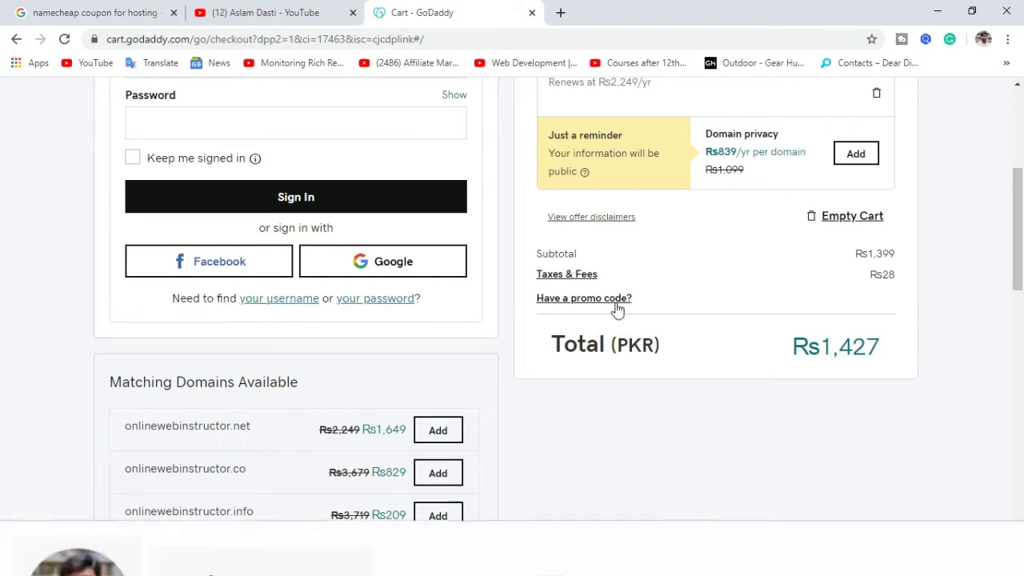
Try to apply the promo code cjc99r to the cart
left_click(574, 300)
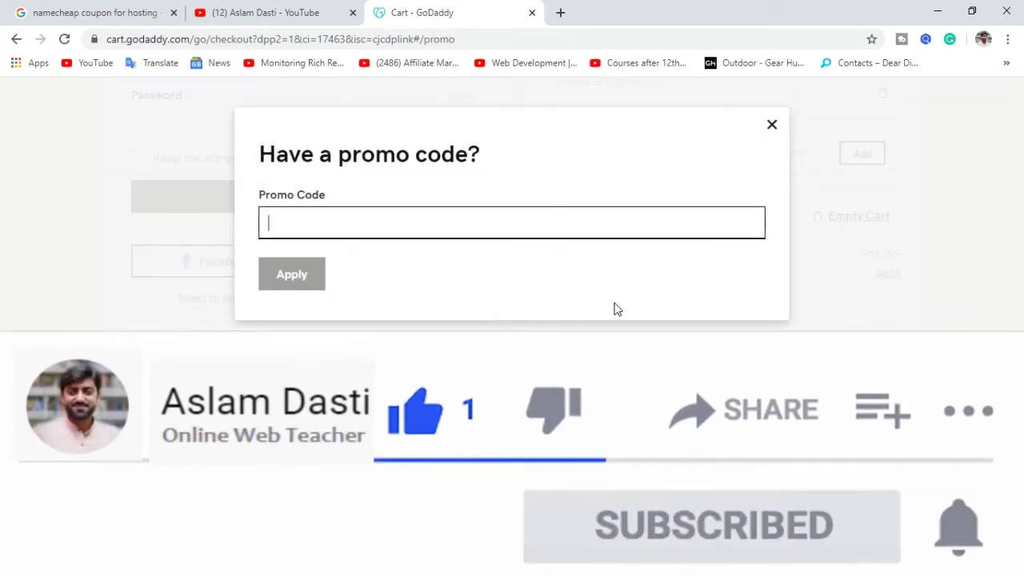
right_click(388, 220)
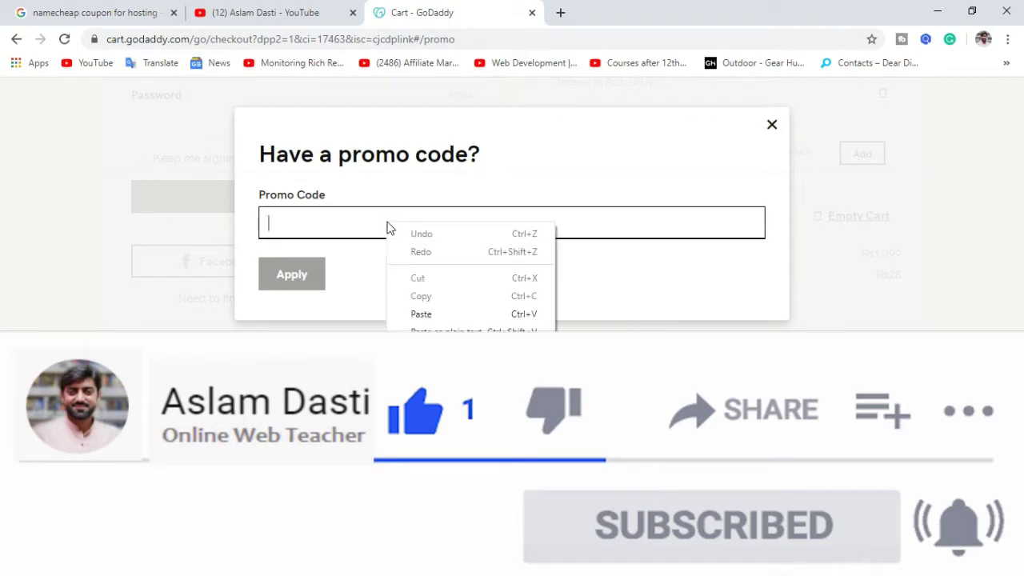
left_click(439, 315)
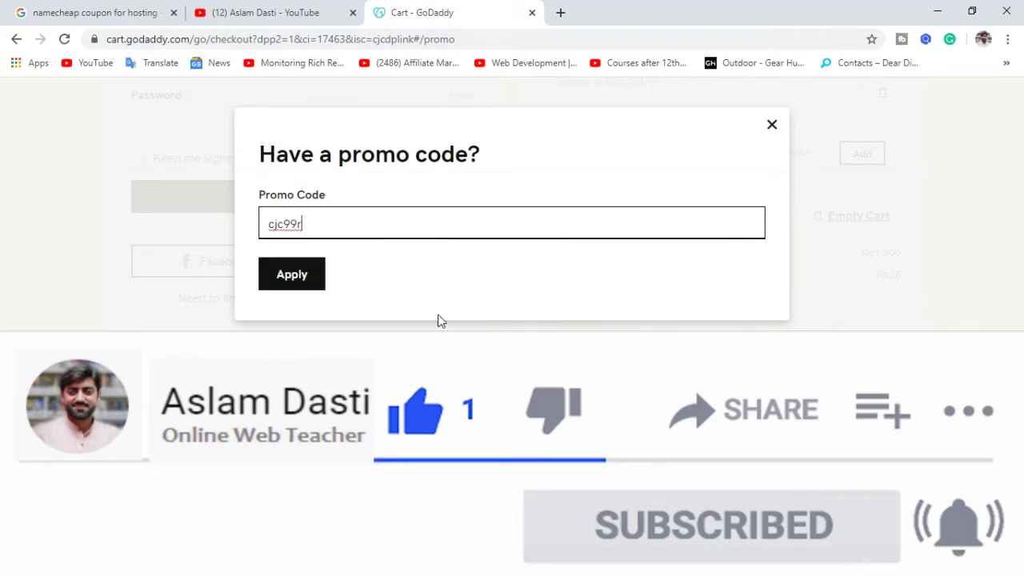
left_click(289, 281)
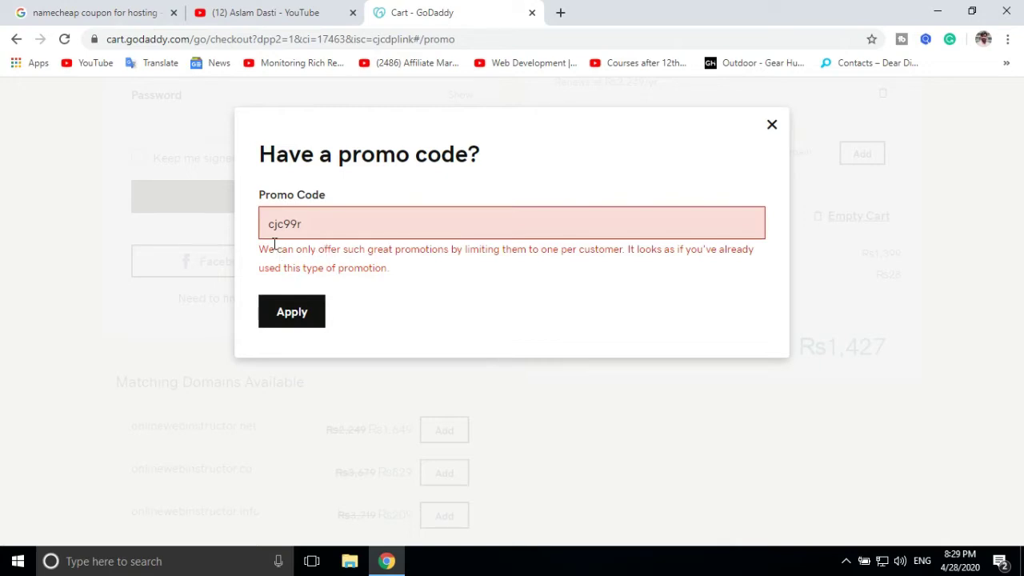
Select the entered promo code and open a new incognito browser window
left_click_drag(270, 224, 301, 224)
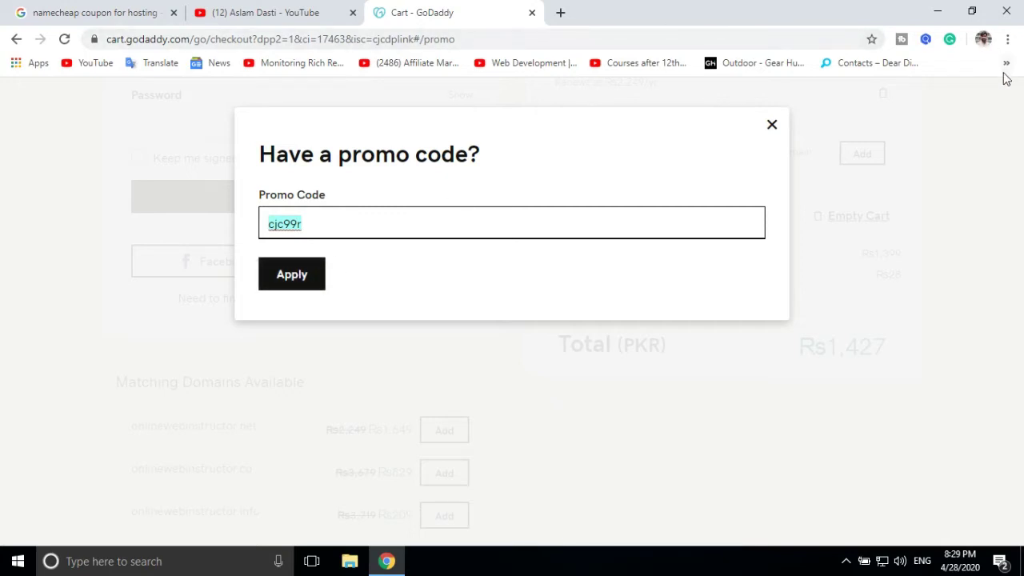
left_click(1008, 39)
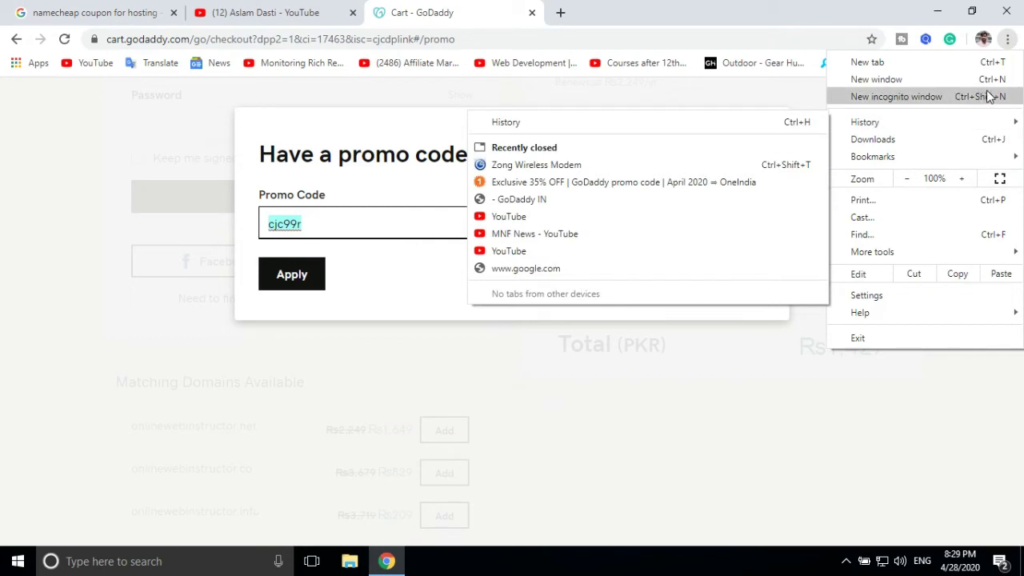
left_click(900, 107)
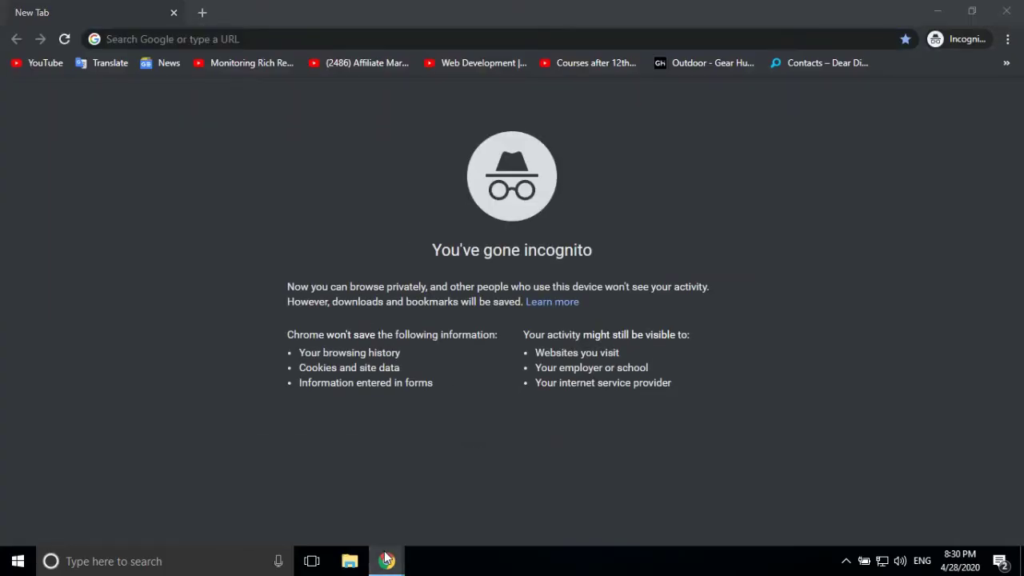
mouse_move(386, 559)
left_click(345, 487)
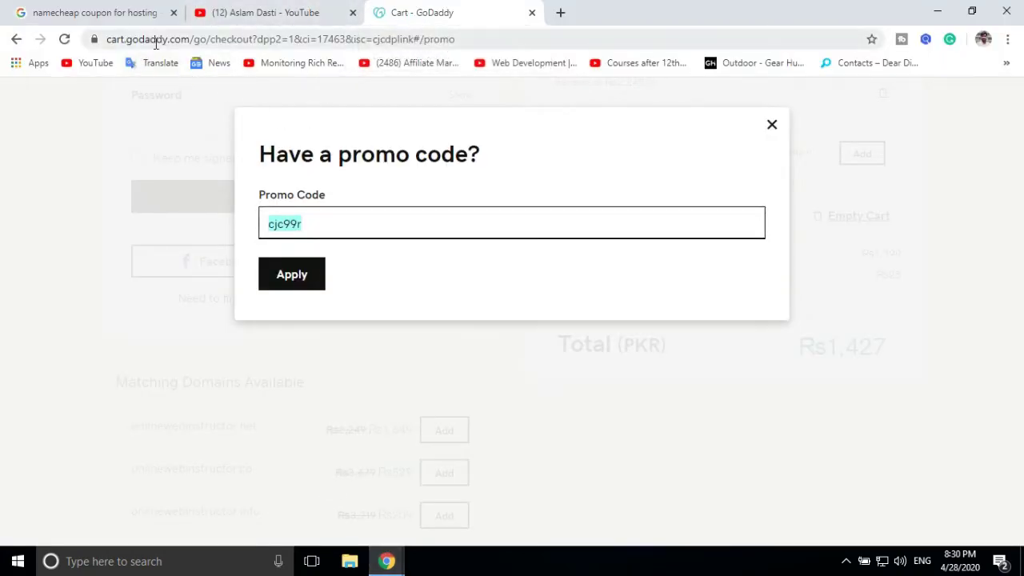
mouse_move(389, 559)
left_click(450, 522)
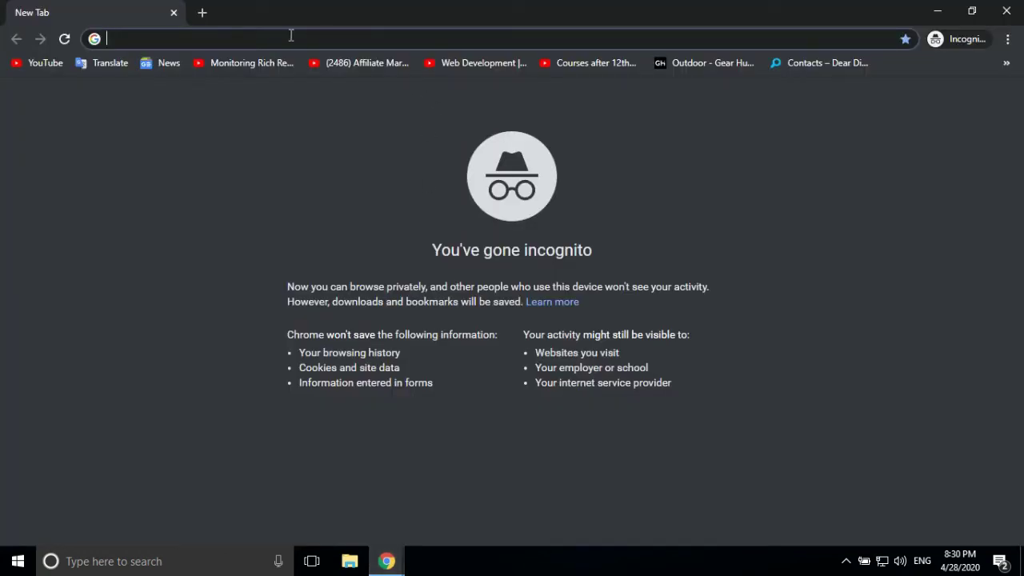
Open the GoDaddy Pakistan site, pk.godaddy.com, in the incognito window
type("godd")
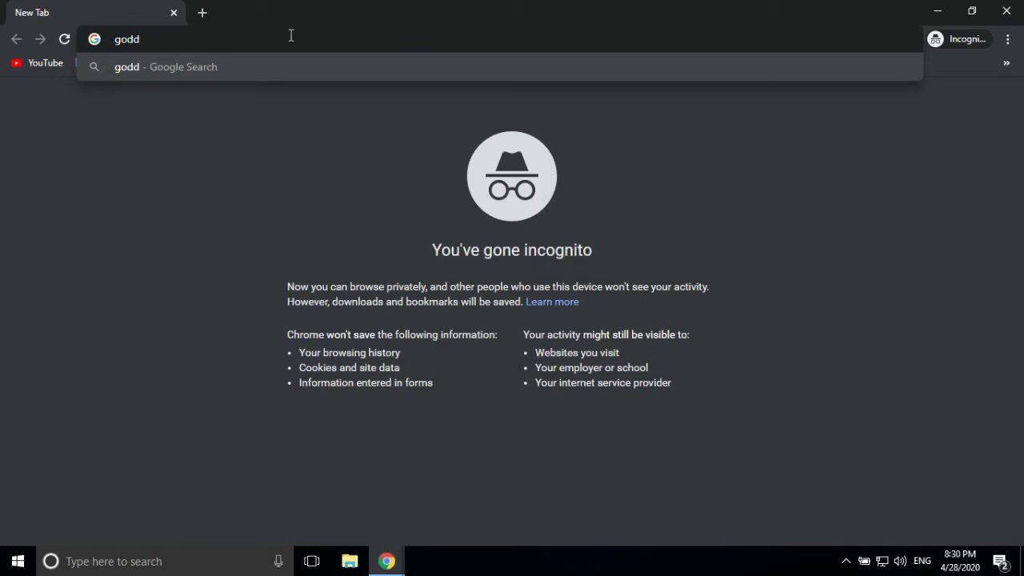
key("BackSpace")
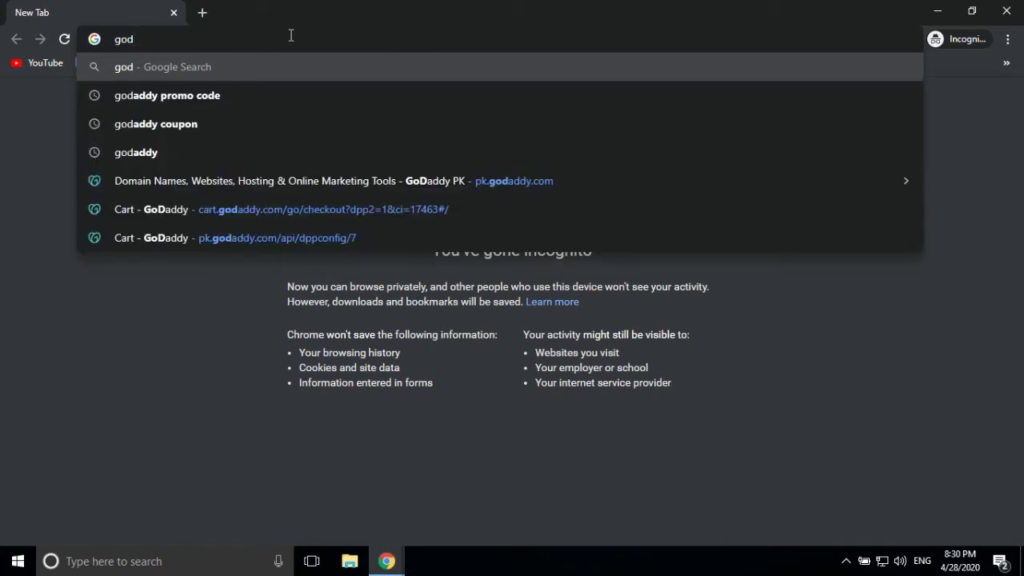
key("Down")
key("Down")
key("Down")
key("Down")
key("Return")
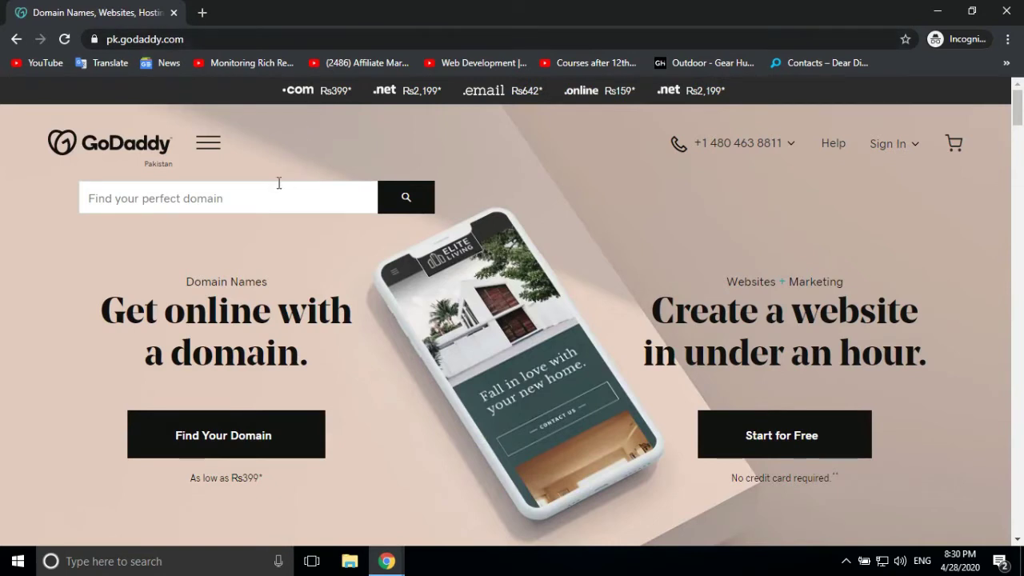
Search for the domain onlinewebinstructor.com and continue with it toward the cart
left_click(245, 197)
left_click(245, 197)
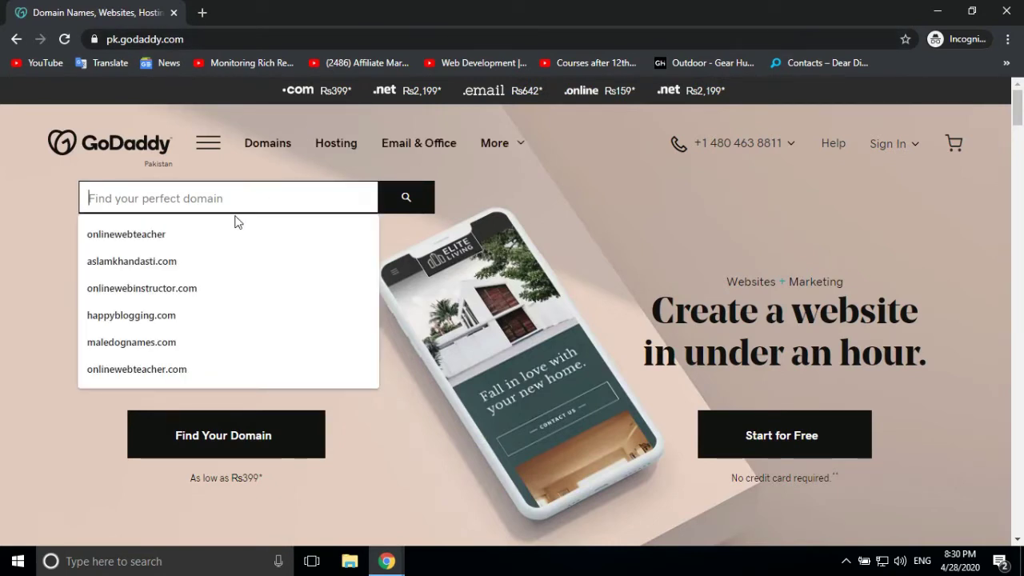
left_click(186, 294)
left_click(409, 198)
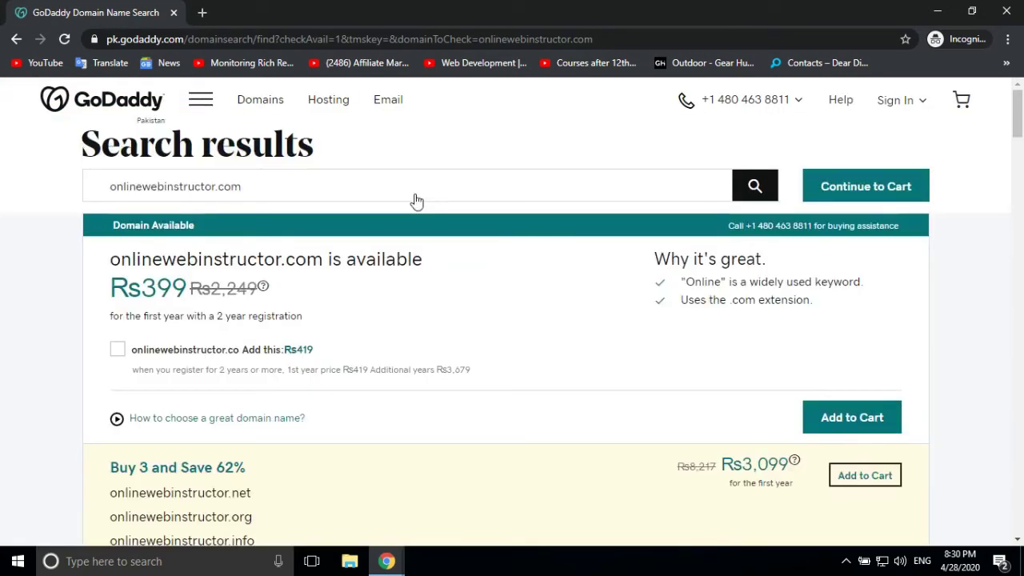
left_click(880, 196)
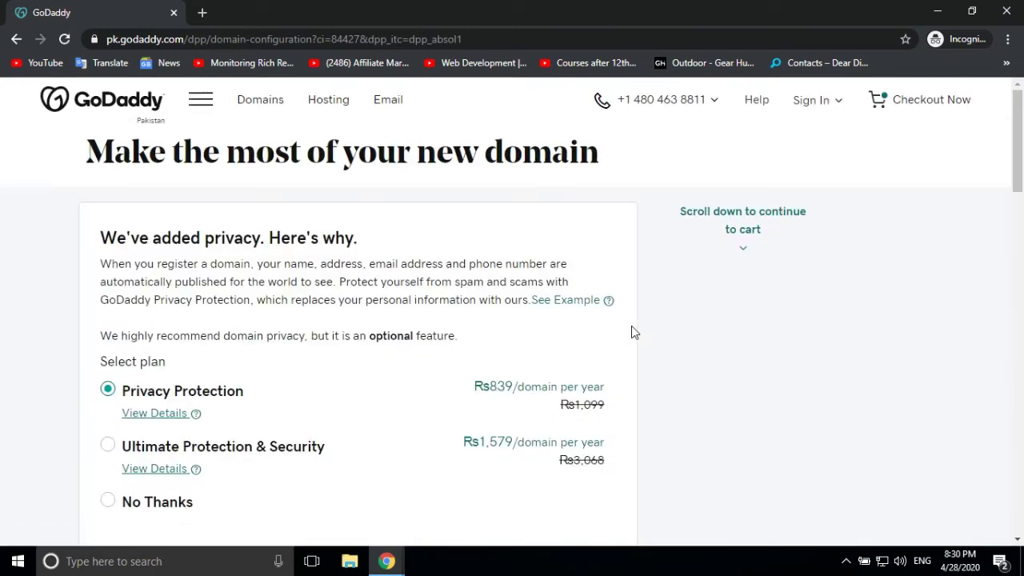
Decline the domain privacy plan with No Thanks and deselect the free website offer
scroll(631, 333, "down", 3)
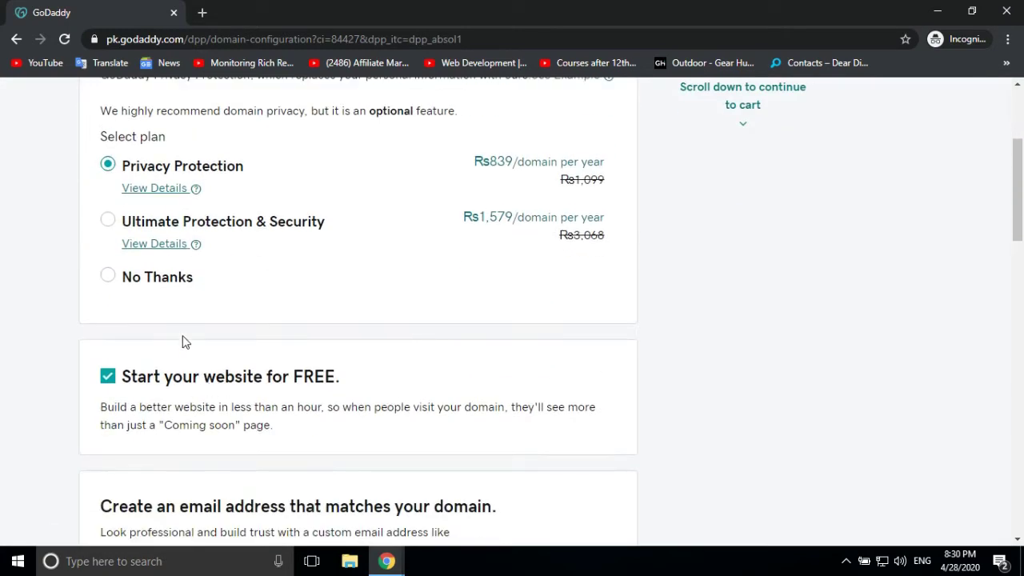
left_click(160, 282)
left_click(107, 375)
Set the matching email address offer to No Thanks and proceed to the cart
scroll(173, 424, "down", 4)
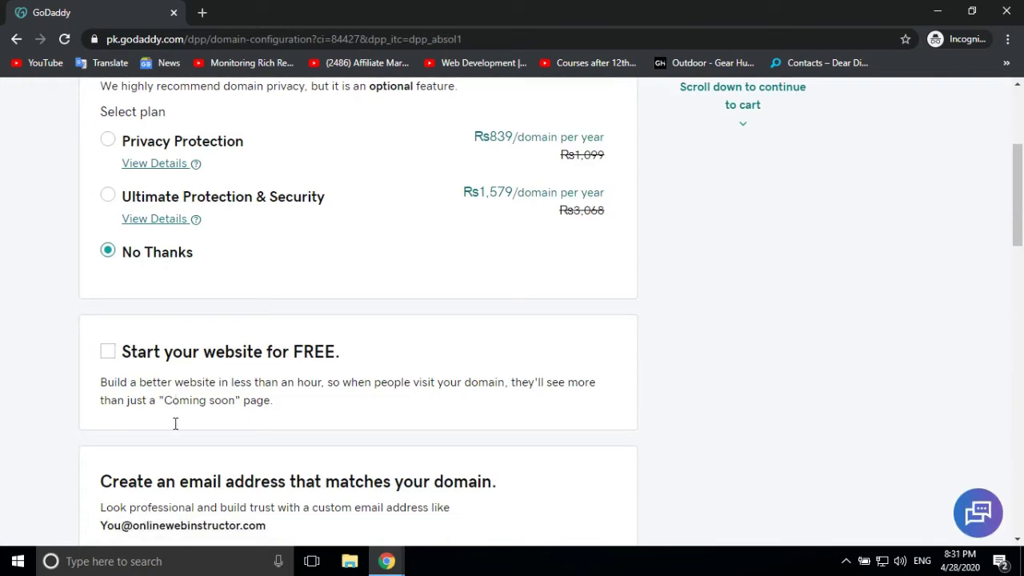
left_click(169, 407)
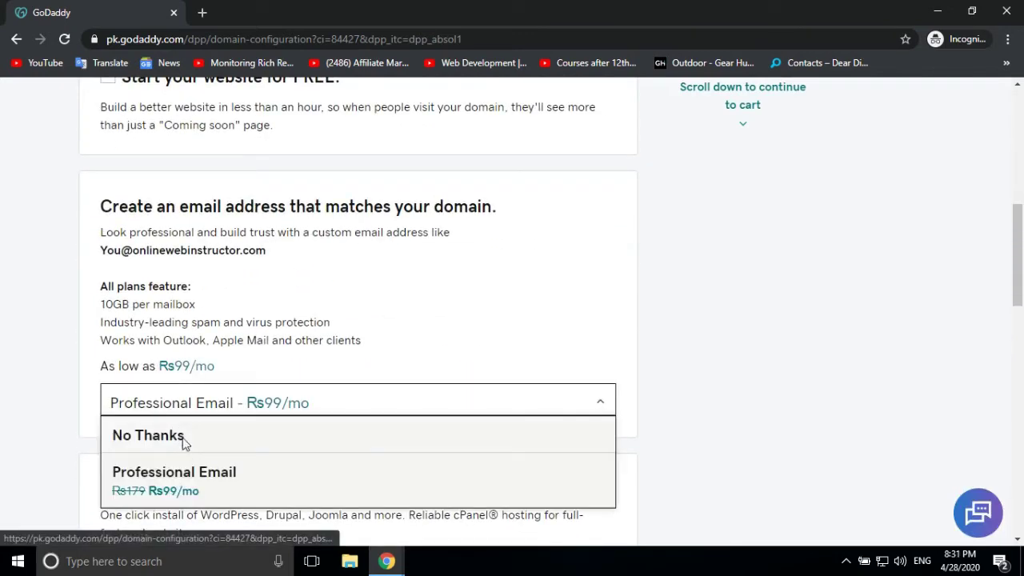
left_click(184, 436)
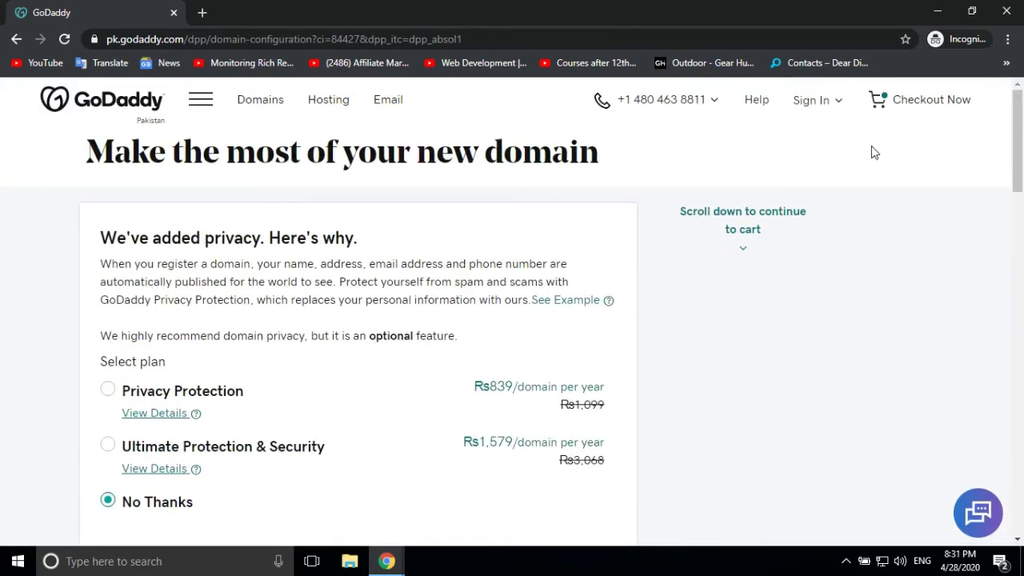
scroll(756, 296, "down", 10)
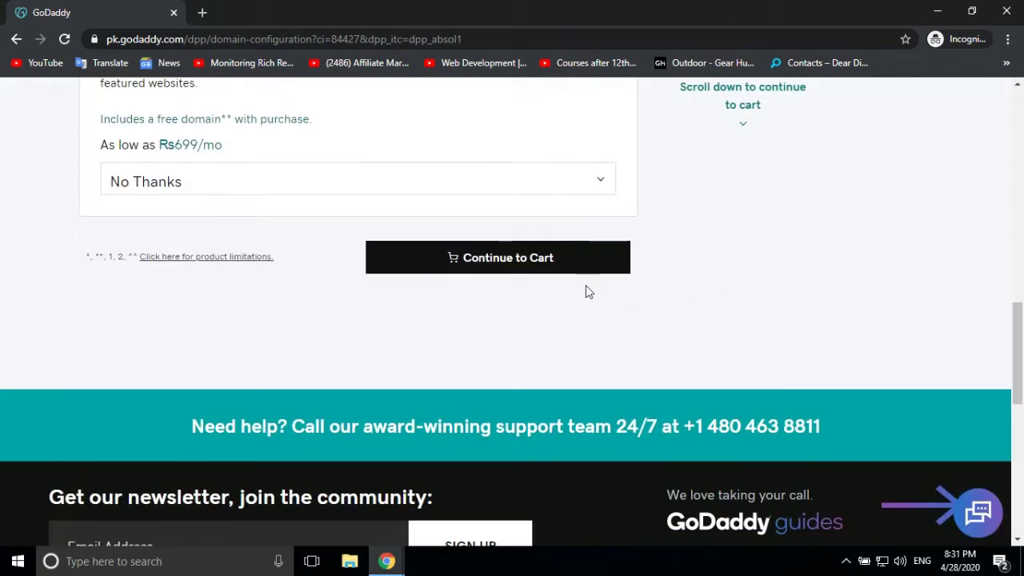
left_click(532, 264)
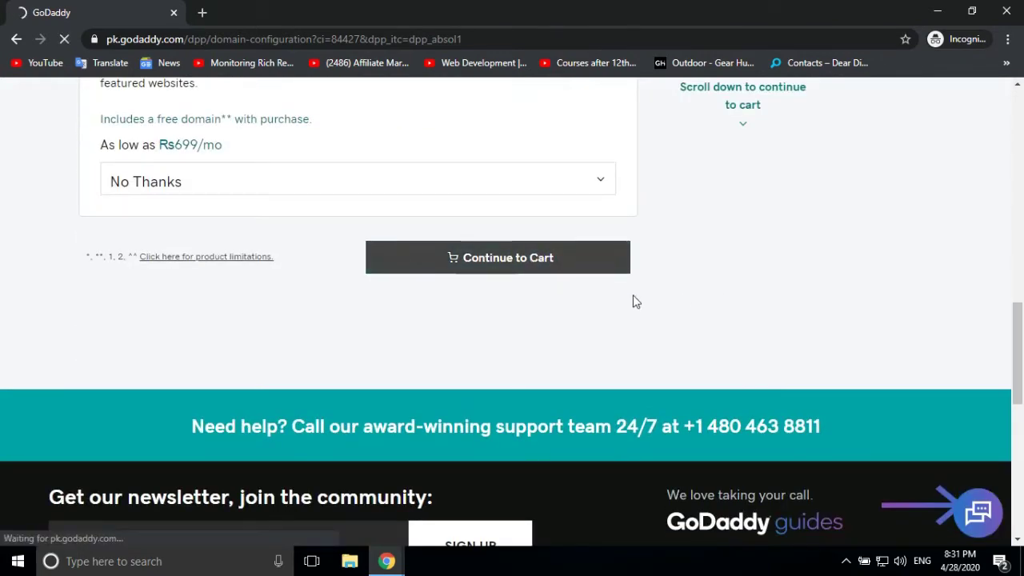
Set the registration period of onlinewebinstructor.com in the cart to 1 Year
scroll(608, 296, "down", 1)
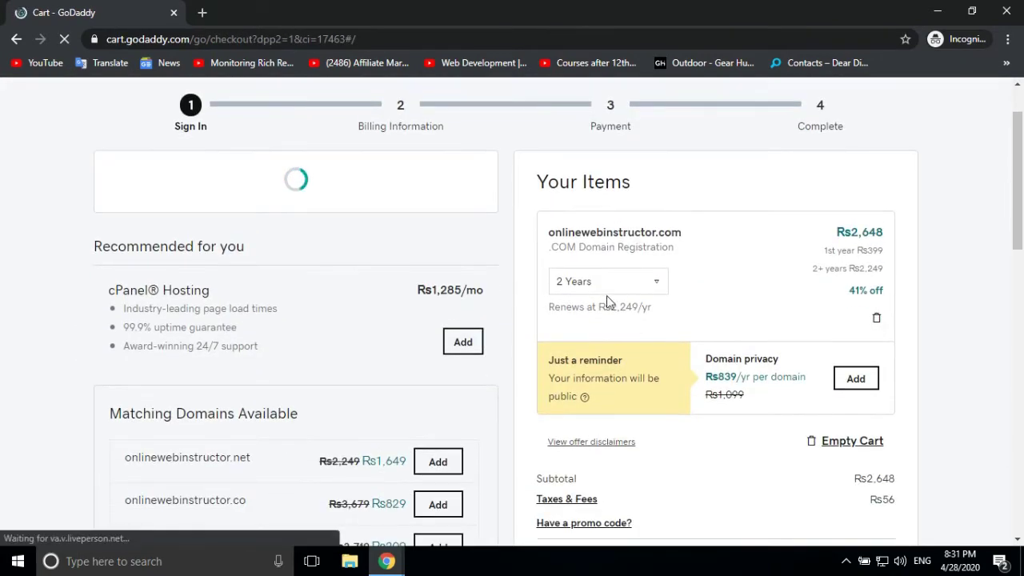
left_click(623, 291)
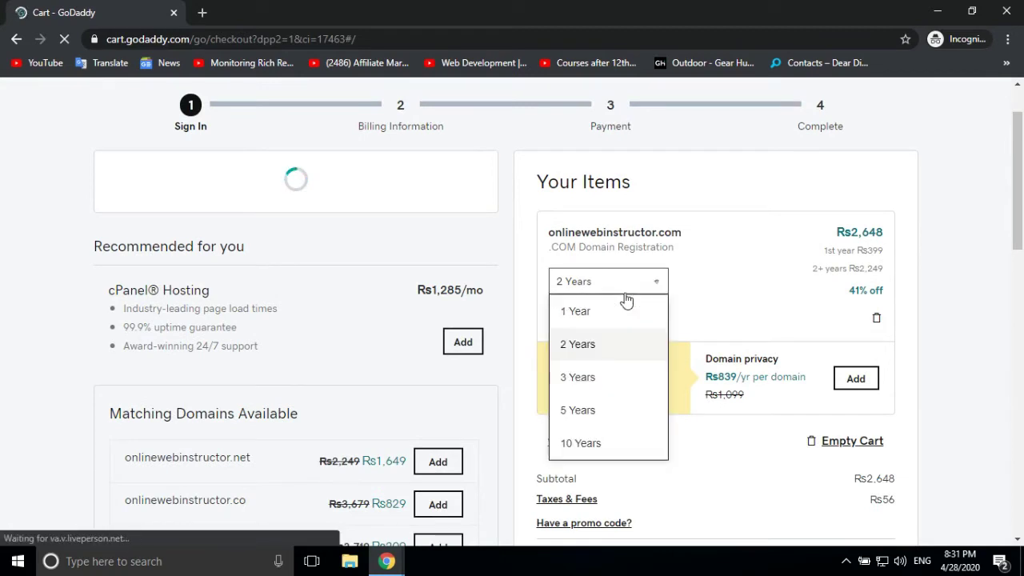
left_click(577, 314)
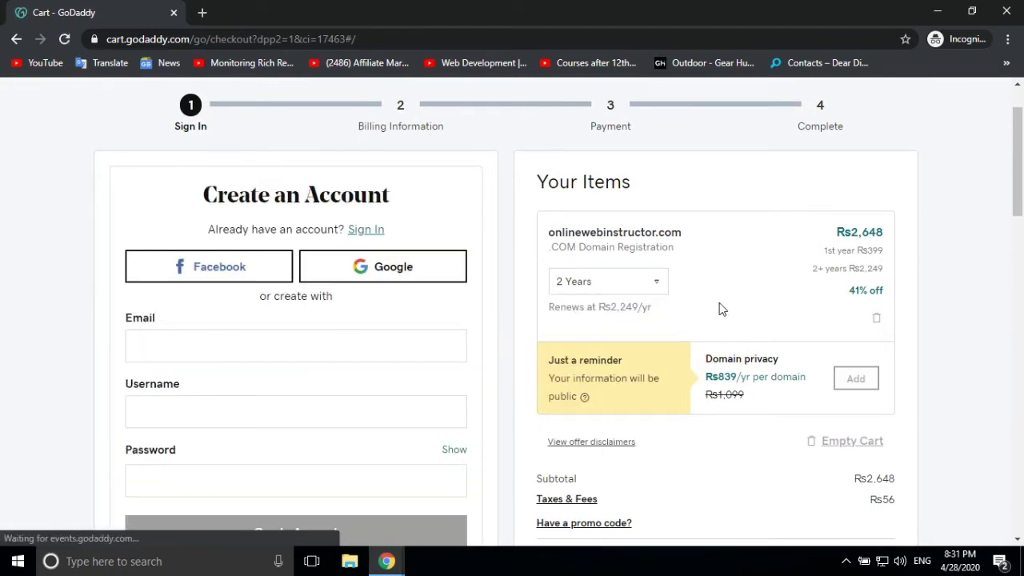
Apply the promo code cjc99r to the one-year domain order
scroll(721, 311, "down", 2)
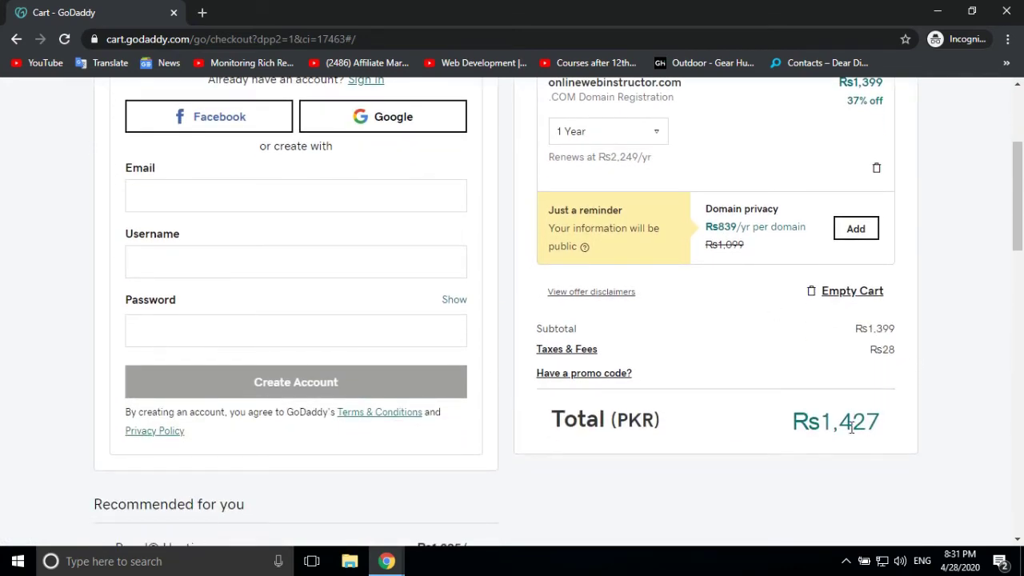
left_click(591, 374)
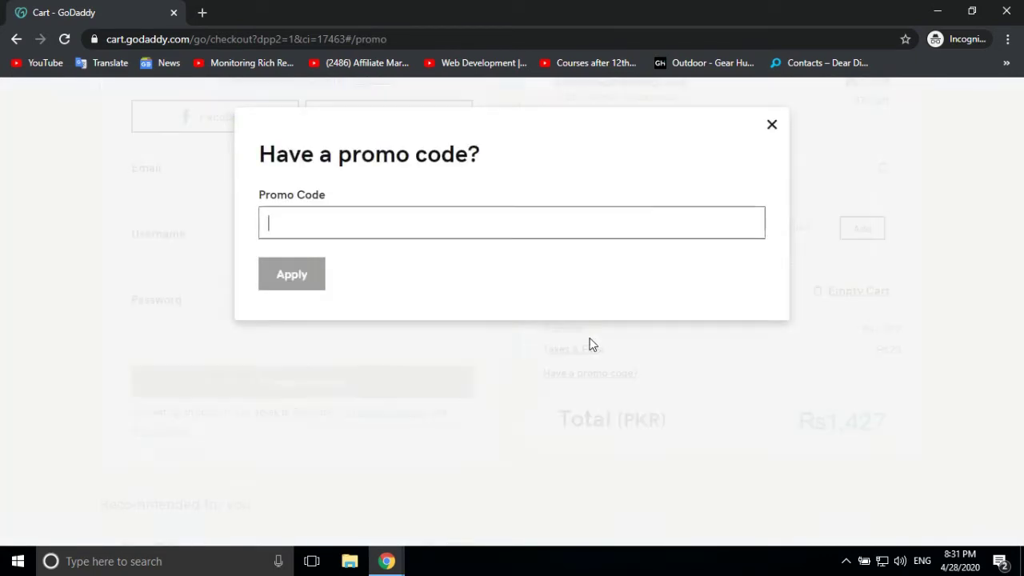
right_click(311, 225)
left_click(368, 316)
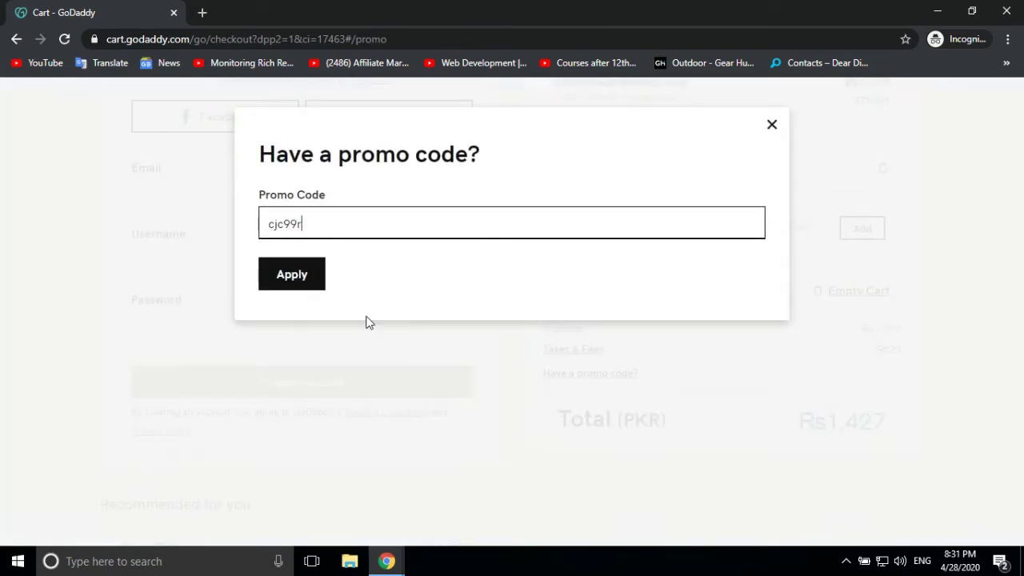
left_click(293, 275)
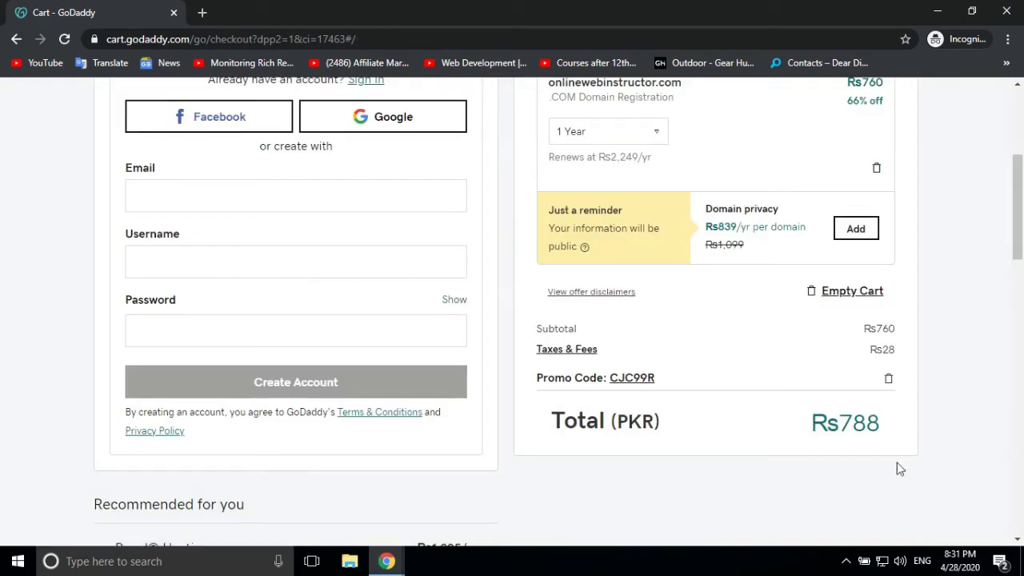
Review the order total in PKR and the domain's discount in the cart
left_click_drag(838, 422, 877, 424)
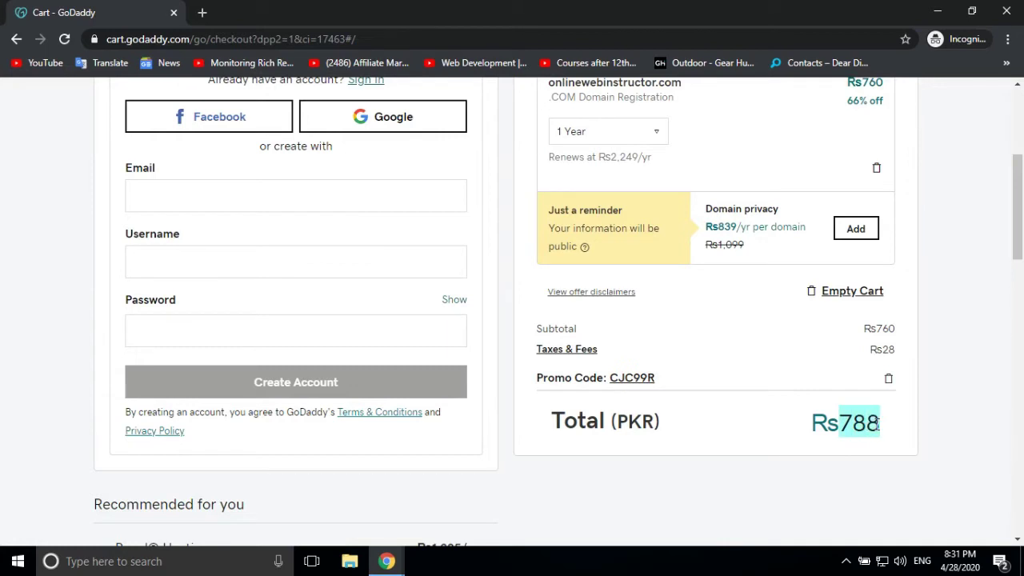
left_click(873, 426)
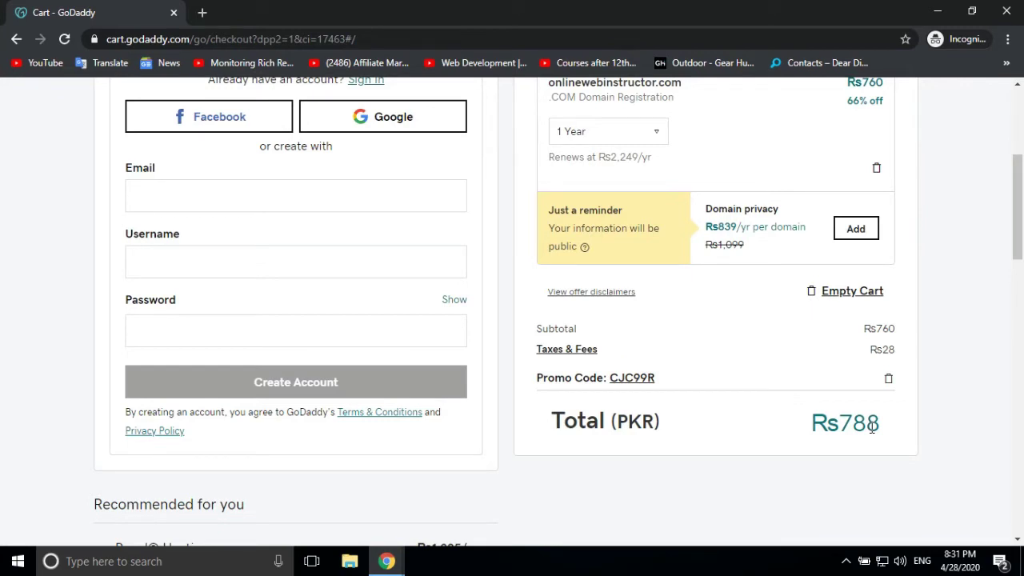
left_click_drag(844, 424, 881, 424)
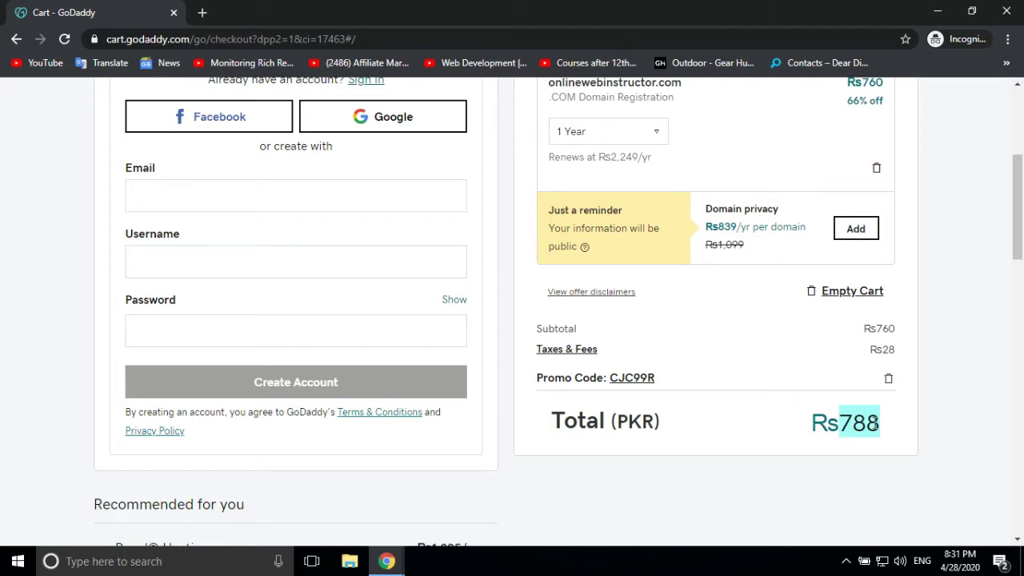
scroll(878, 424, "up", 3)
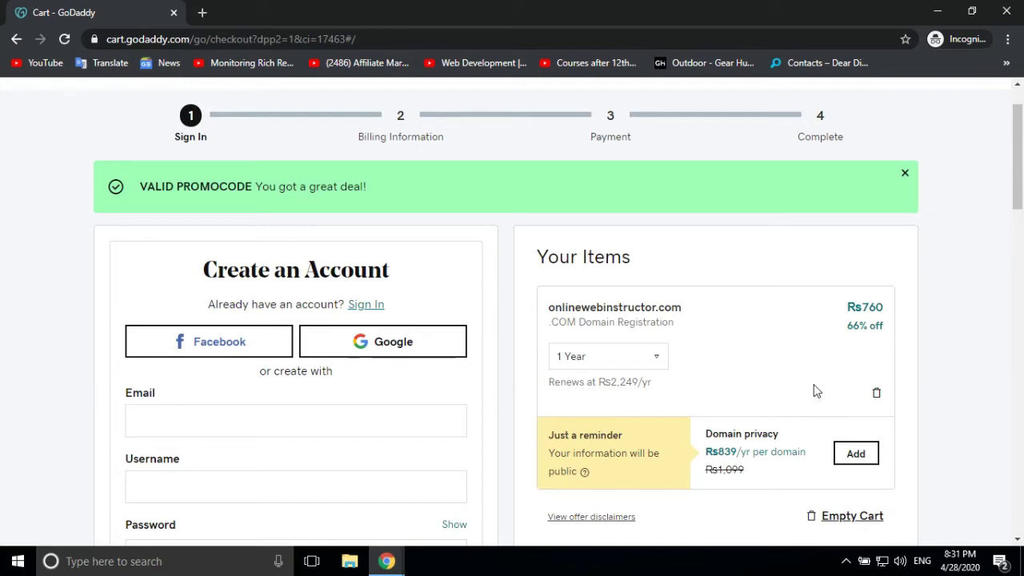
Change the site's display currency from the page footer to USD
scroll(862, 421, "down", 20)
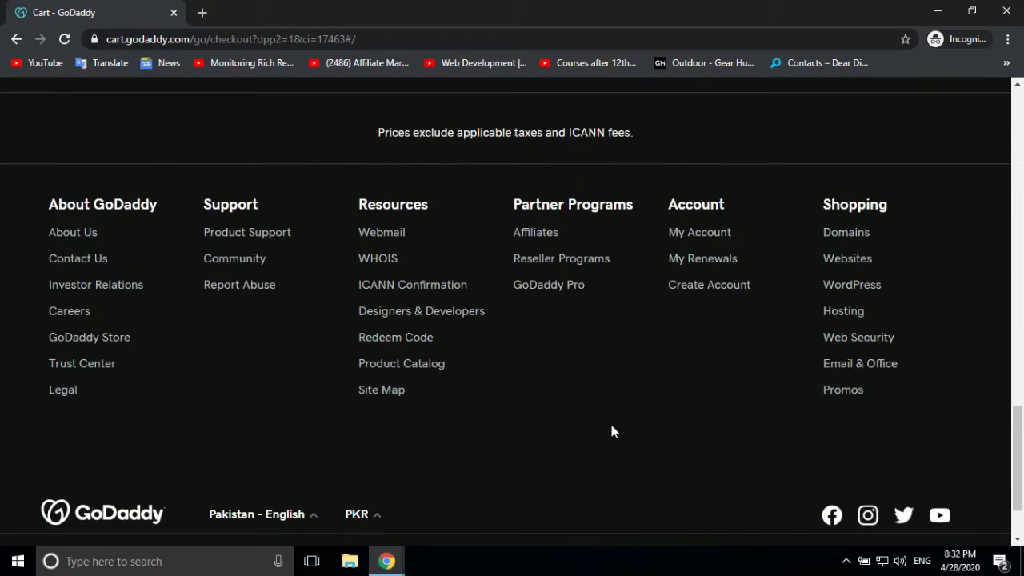
scroll(592, 408, "up", 2)
scroll(554, 400, "down", 5)
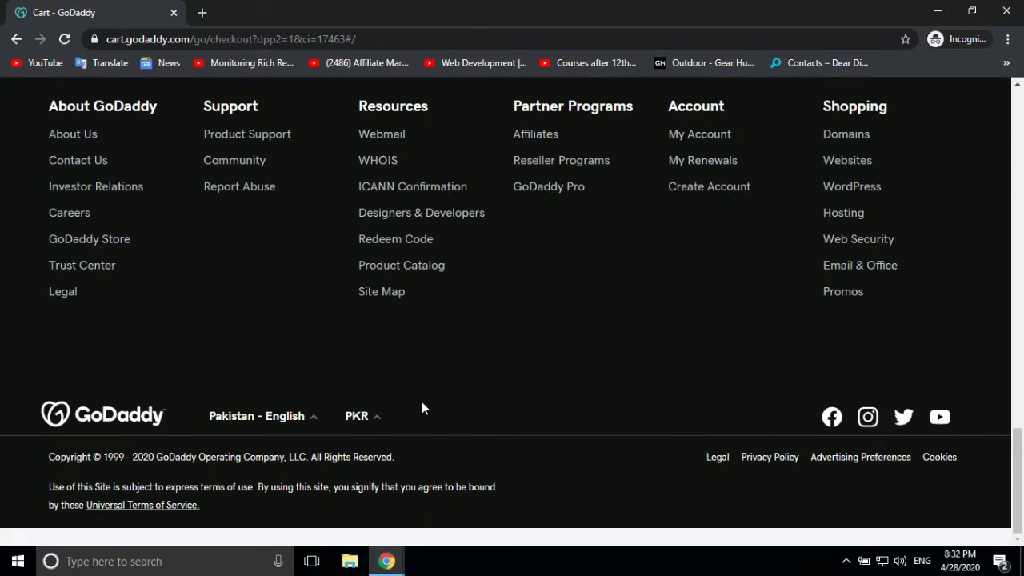
left_click(372, 419)
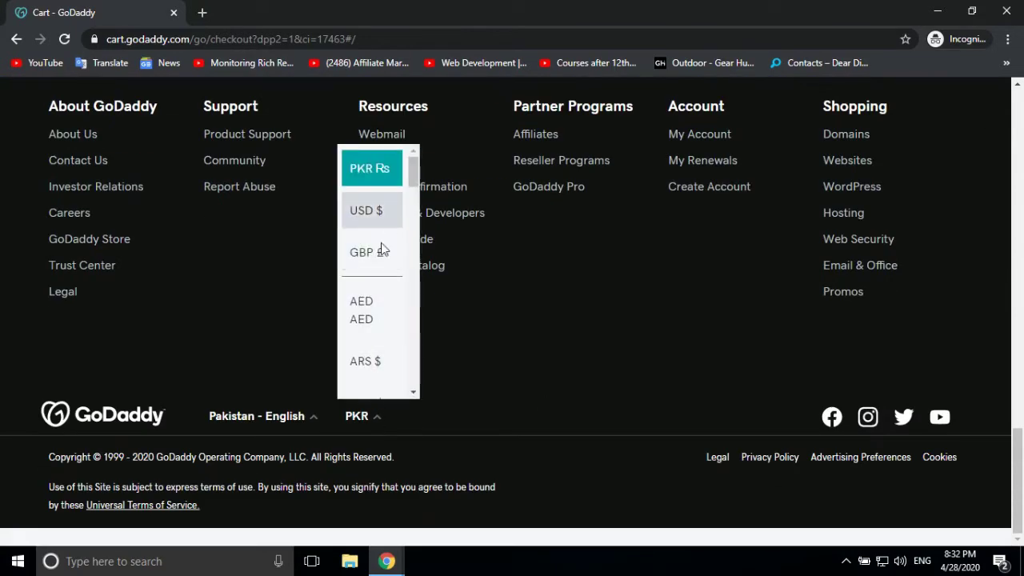
left_click(367, 213)
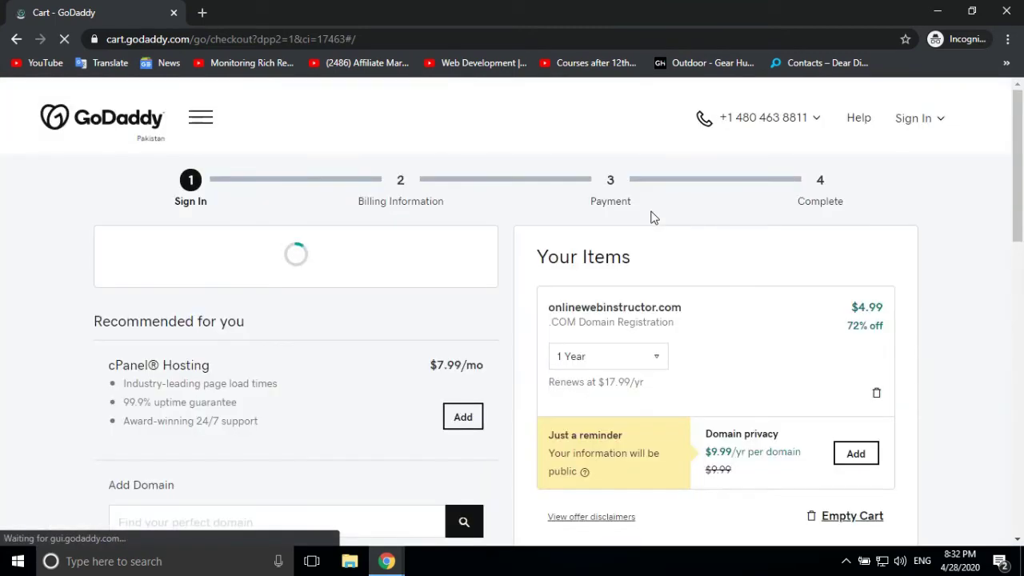
Examine the domain's price, discount, taxes and fees, and order total in USD
scroll(816, 398, "down", 3)
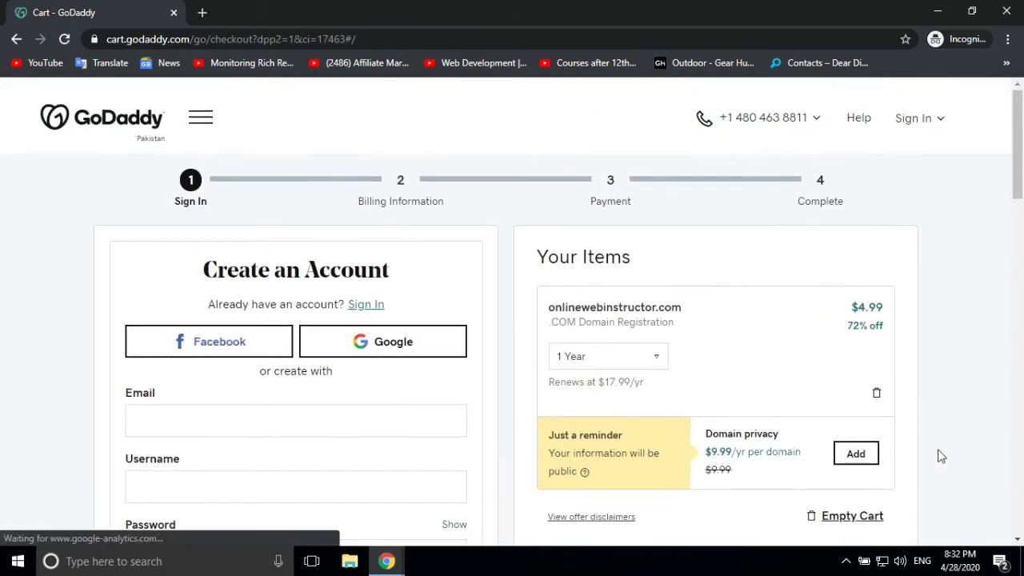
scroll(939, 453, "down", 4)
scroll(880, 419, "up", 3)
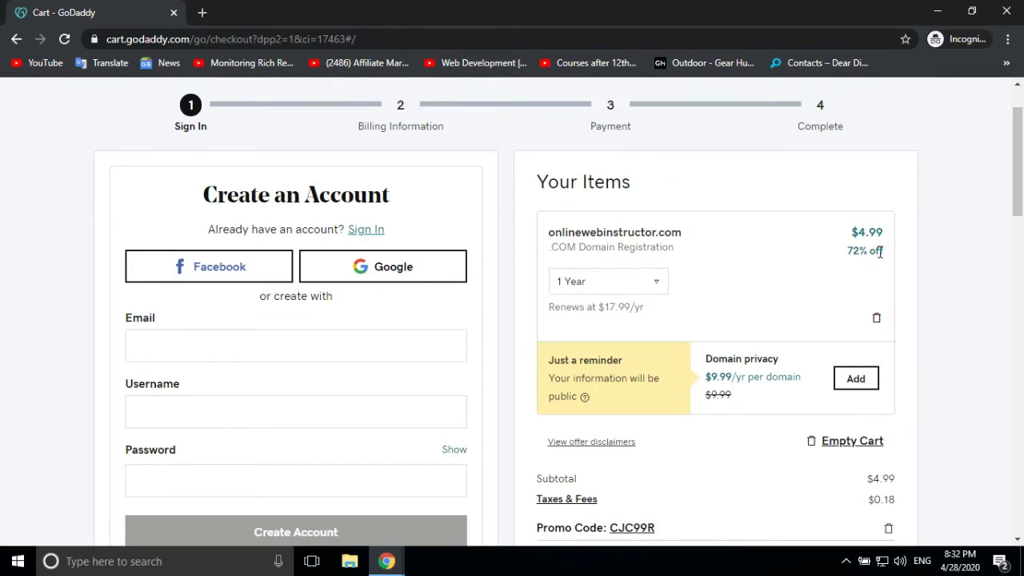
scroll(935, 288, "down", 4)
scroll(940, 293, "up", 1)
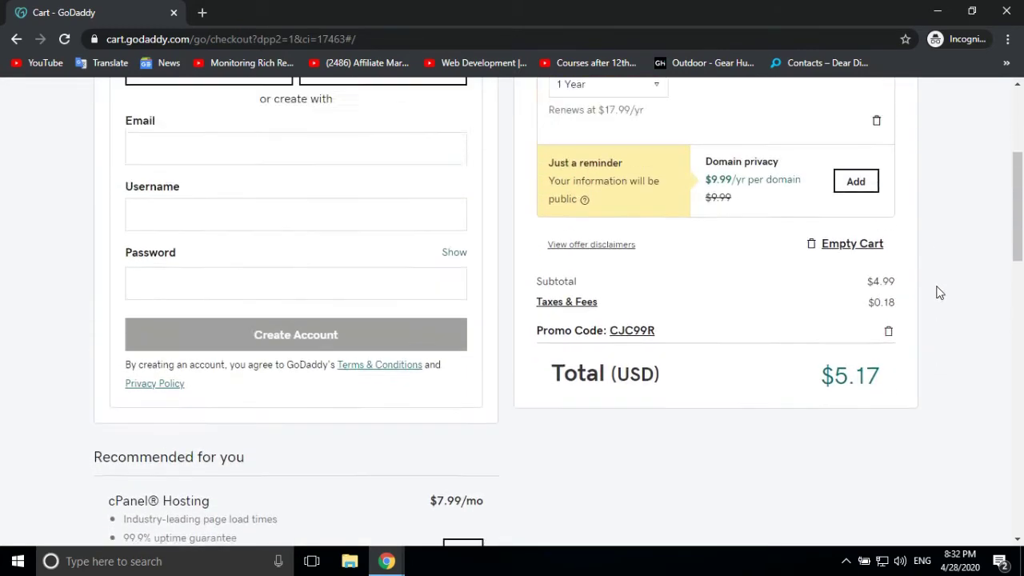
scroll(940, 293, "up", 2)
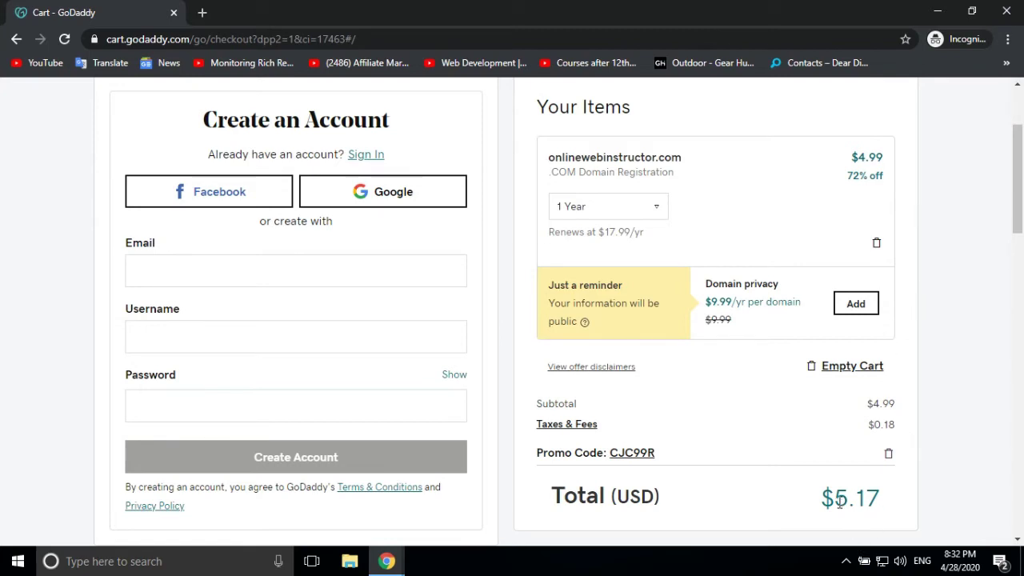
left_click_drag(839, 497, 875, 499)
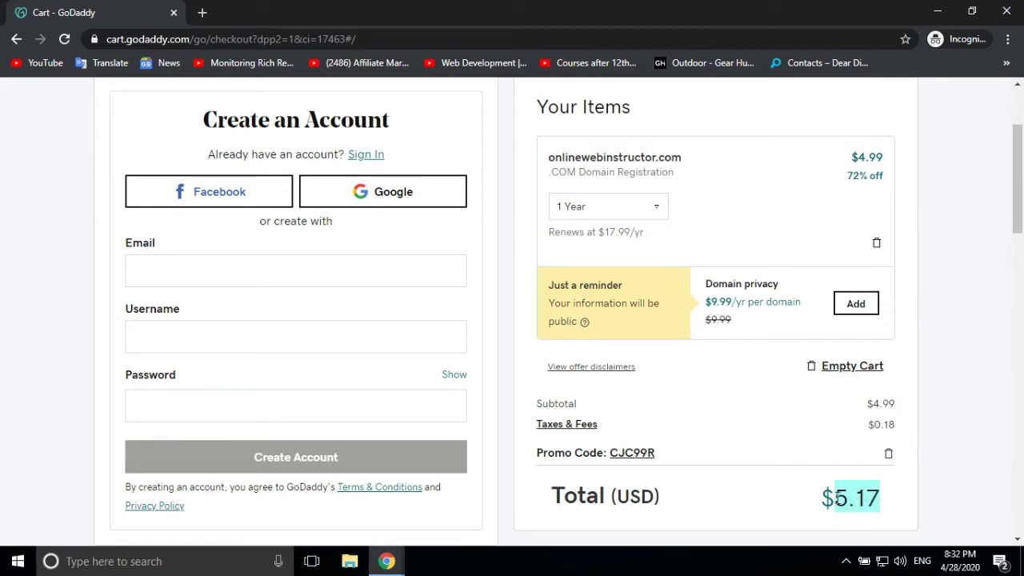
left_click(836, 497)
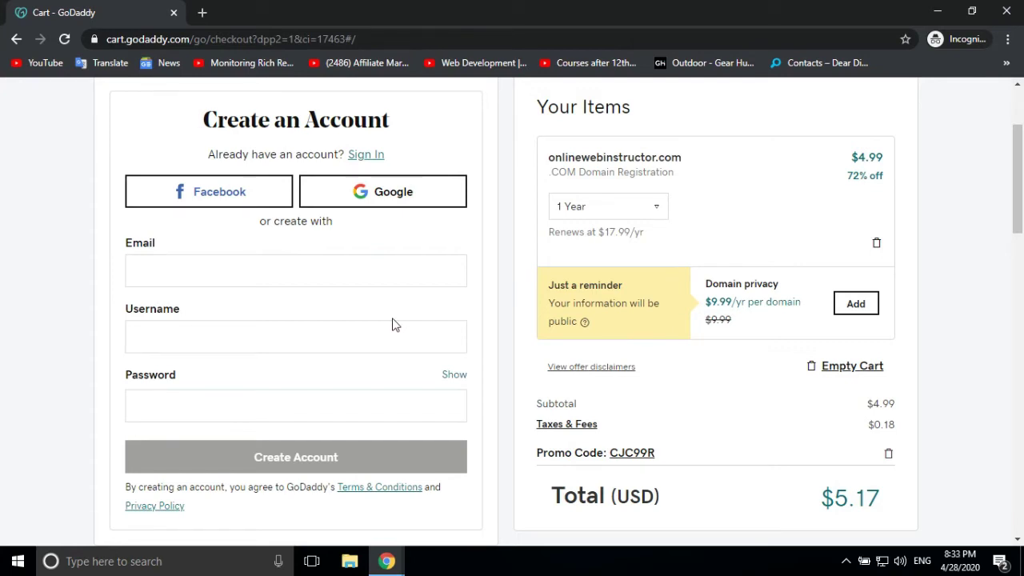
scroll(411, 324, "up", 2)
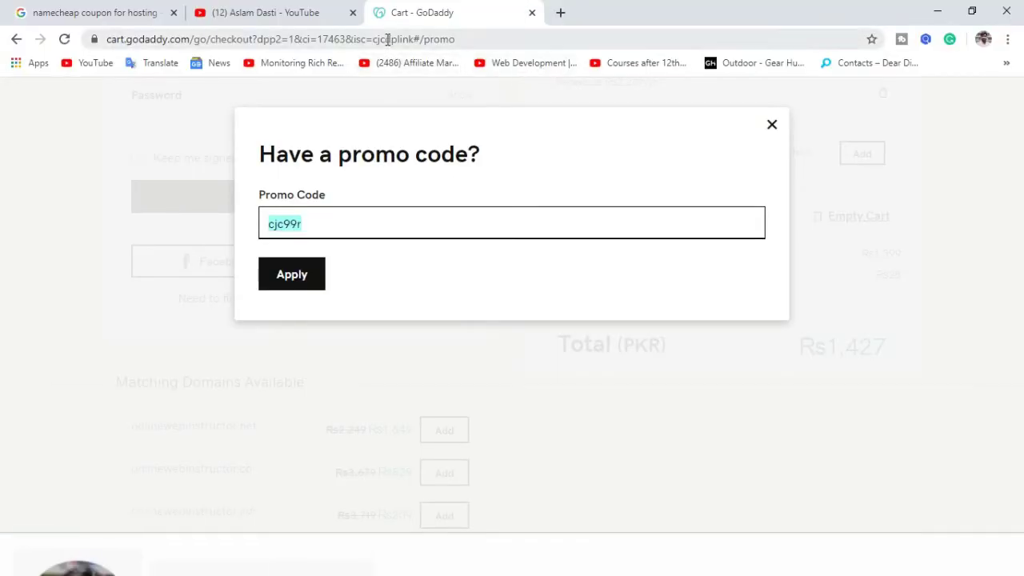
left_click(389, 40)
type("namecheap.com")
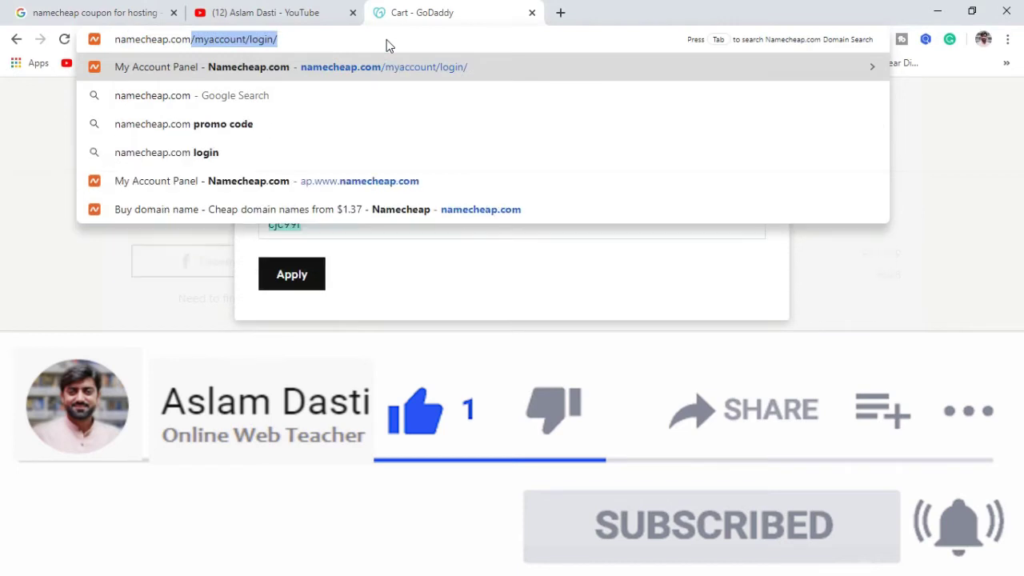
key("Return")
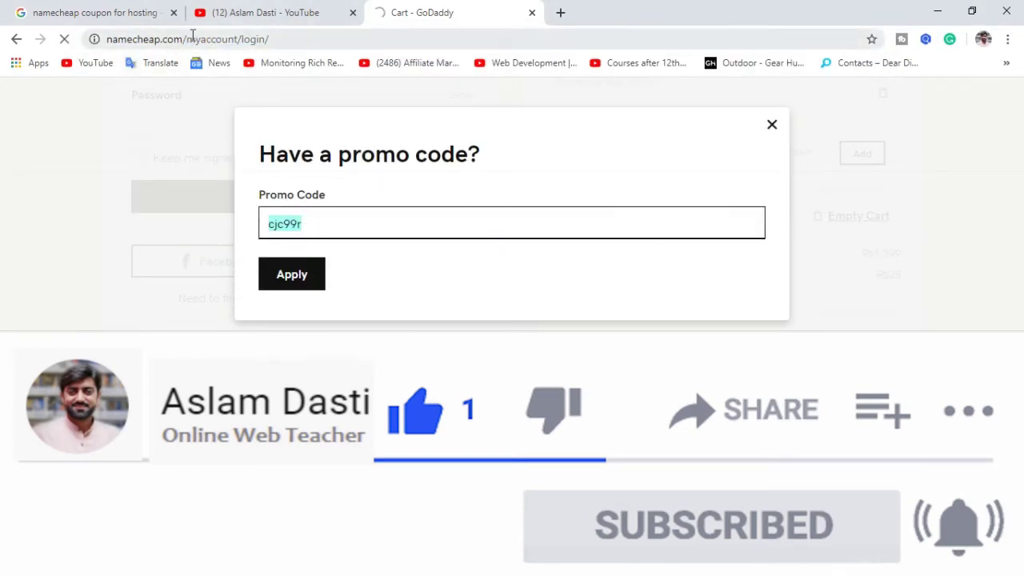
left_click_drag(192, 35, 334, 35)
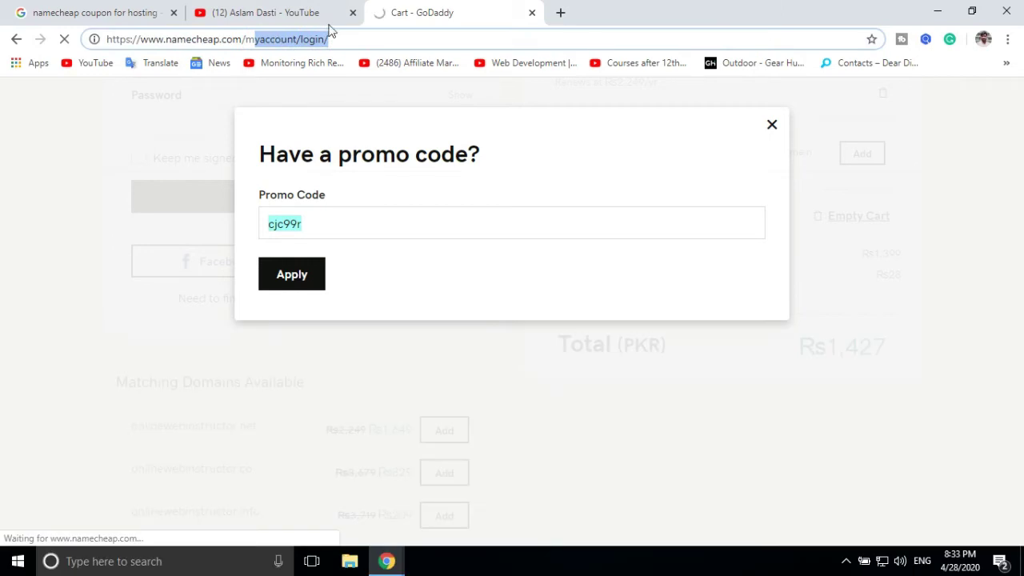
left_click(532, 14)
Switch to the incognito window, load namecheap.com there and open its Shared Hosting page
mouse_move(388, 560)
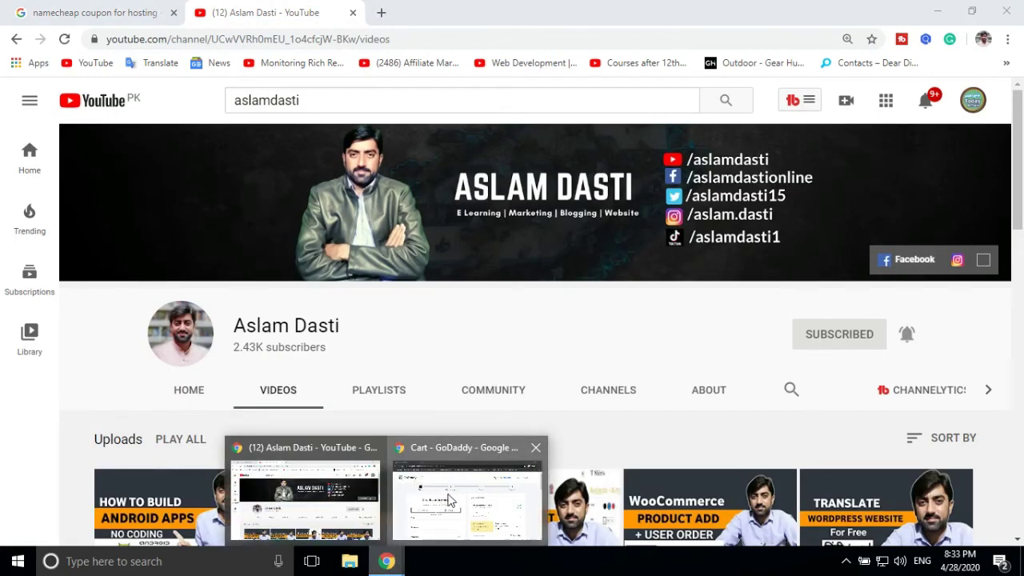
left_click(449, 501)
left_click(206, 19)
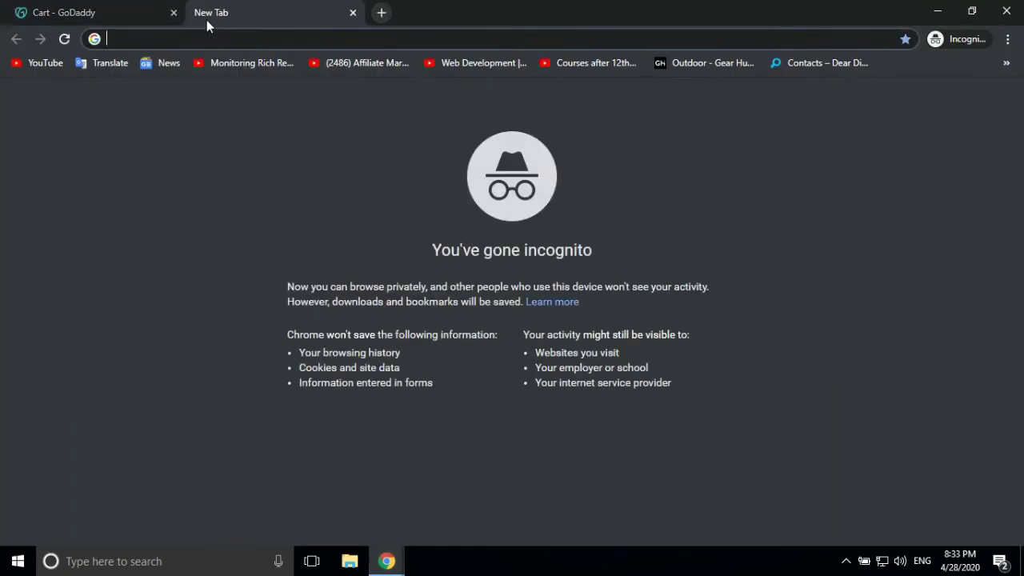
type("na")
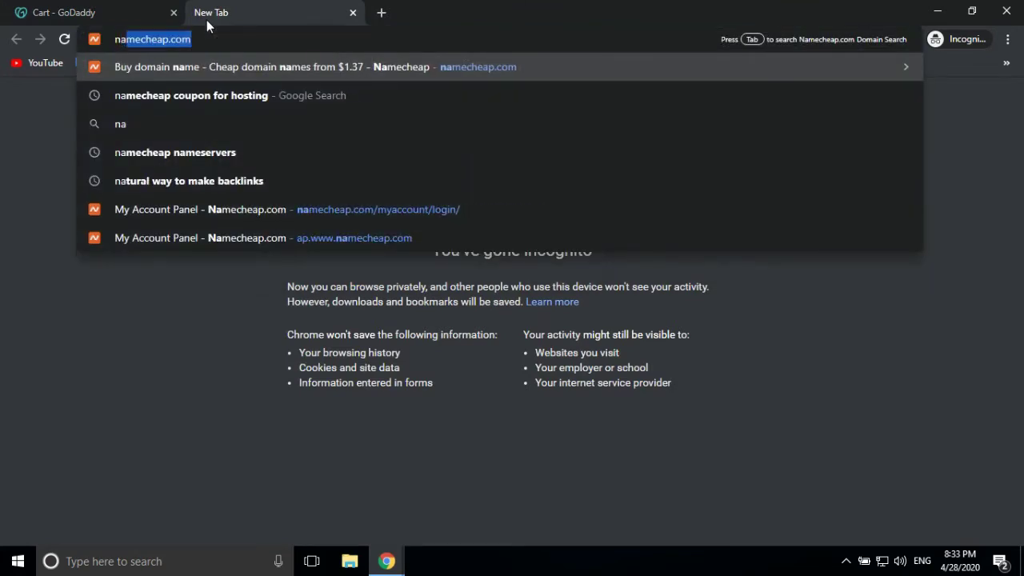
type("mecheap.com")
key("Delete")
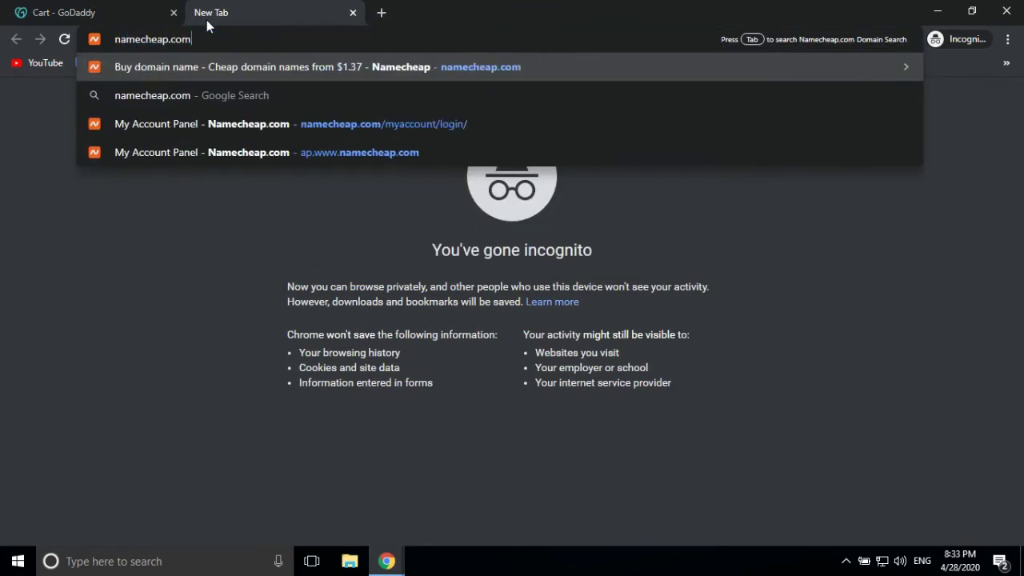
key("Return")
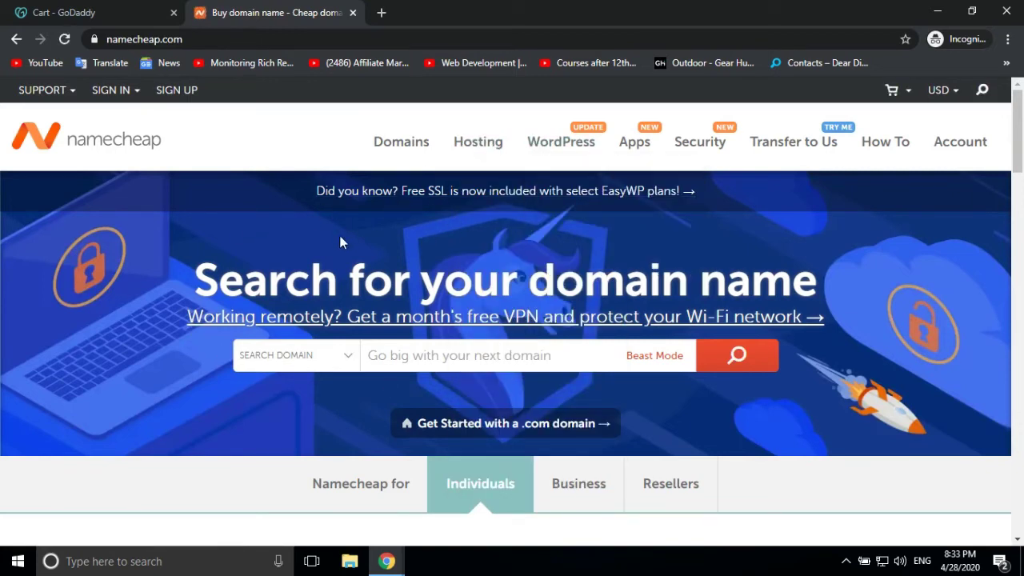
mouse_move(492, 151)
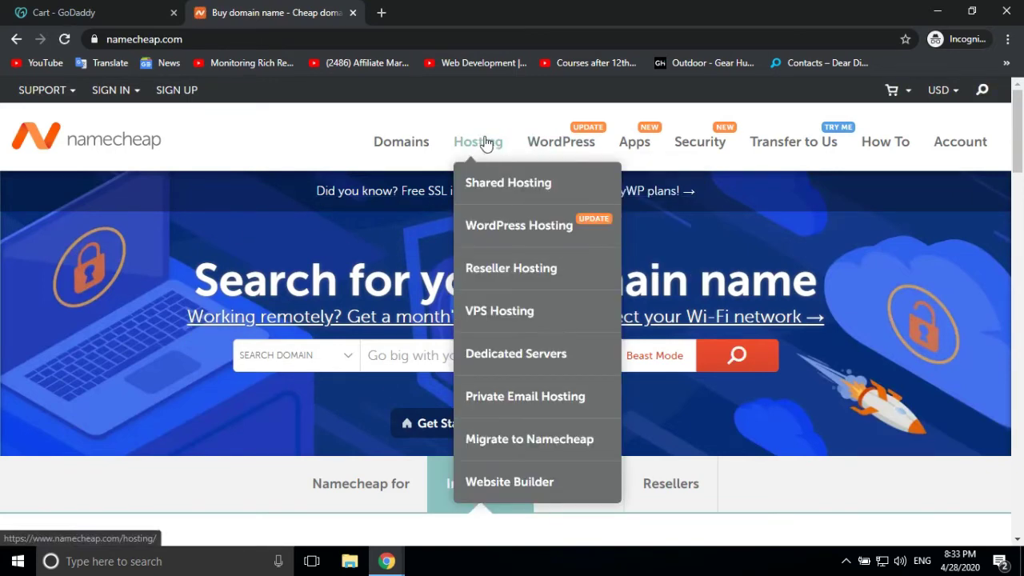
left_click(522, 196)
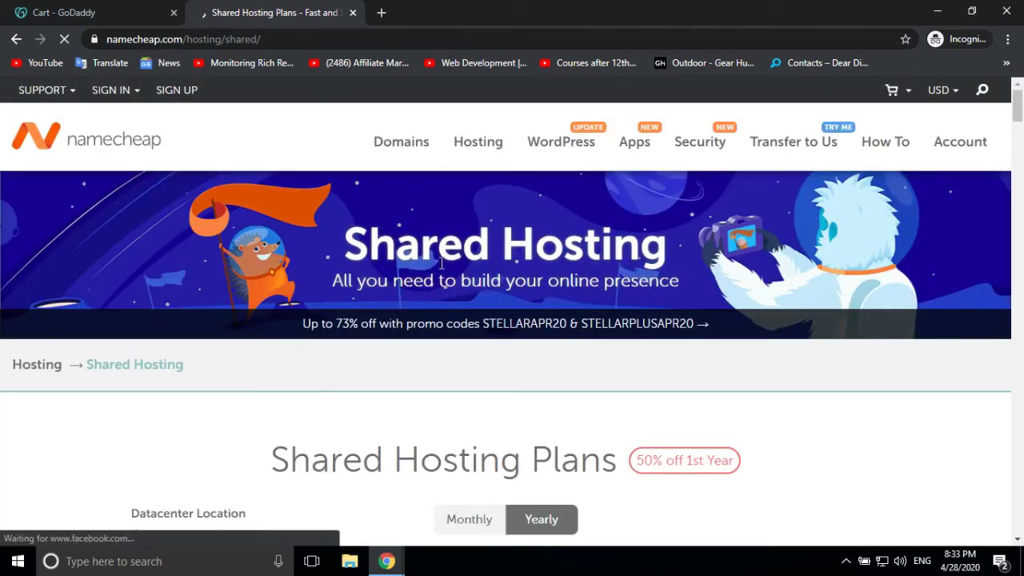
Examine the yearly prices, first-year discounts and features of the Stellar, Stellar Plus and Stellar Business plans
scroll(436, 266, "down", 5)
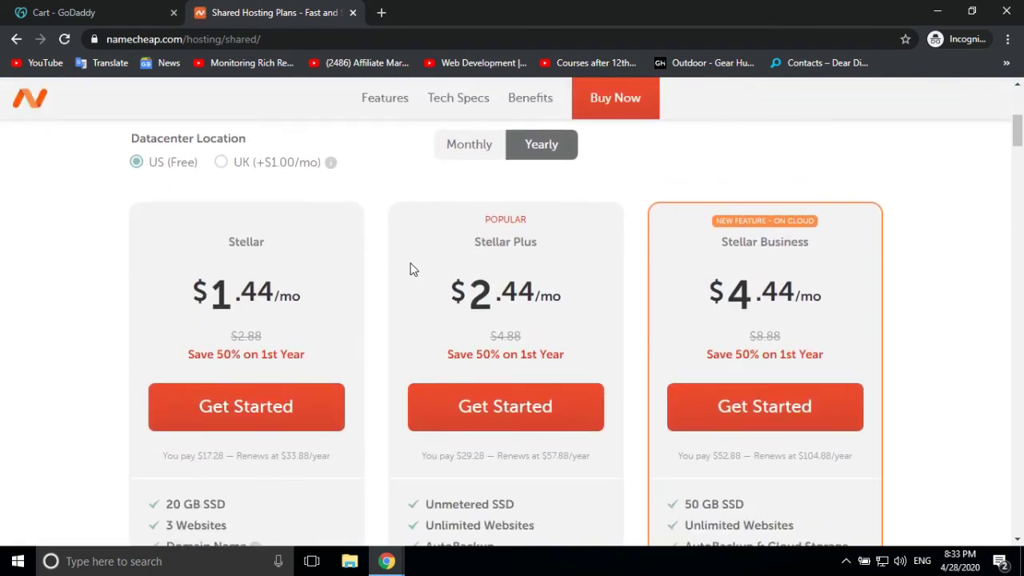
scroll(412, 269, "down", 1)
scroll(392, 269, "up", 1)
left_click_drag(216, 301, 293, 301)
left_click(272, 296)
scroll(289, 292, "down", 1)
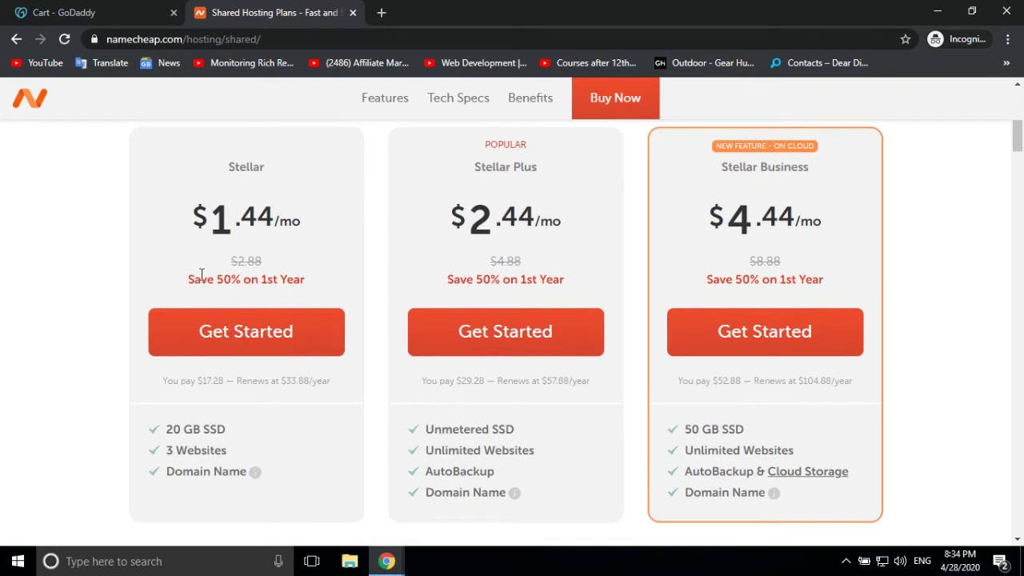
scroll(324, 366, "up", 2)
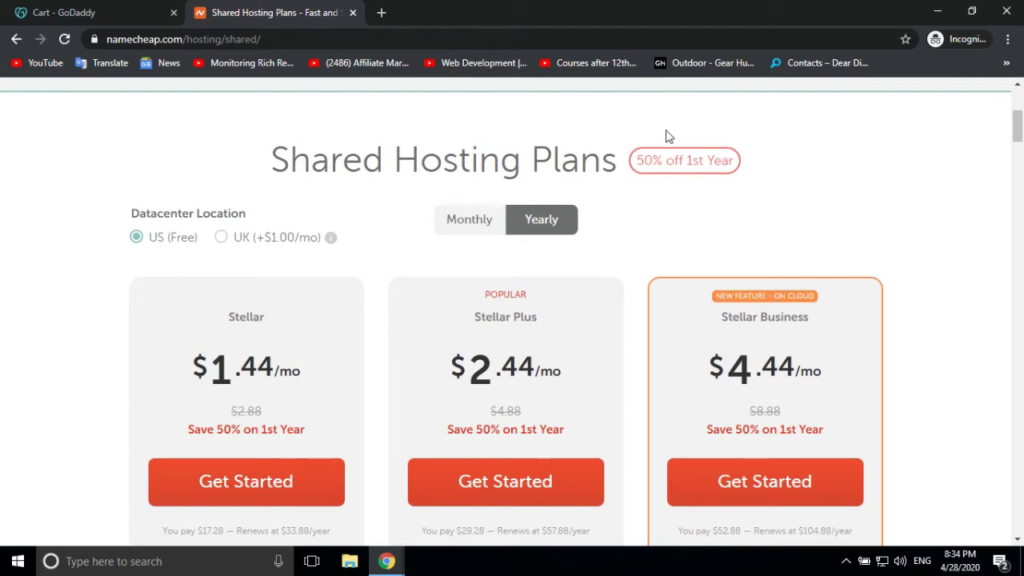
Choose the yearly Stellar hosting plan and opt to connect it to a third-party domain name
scroll(458, 273, "down", 2)
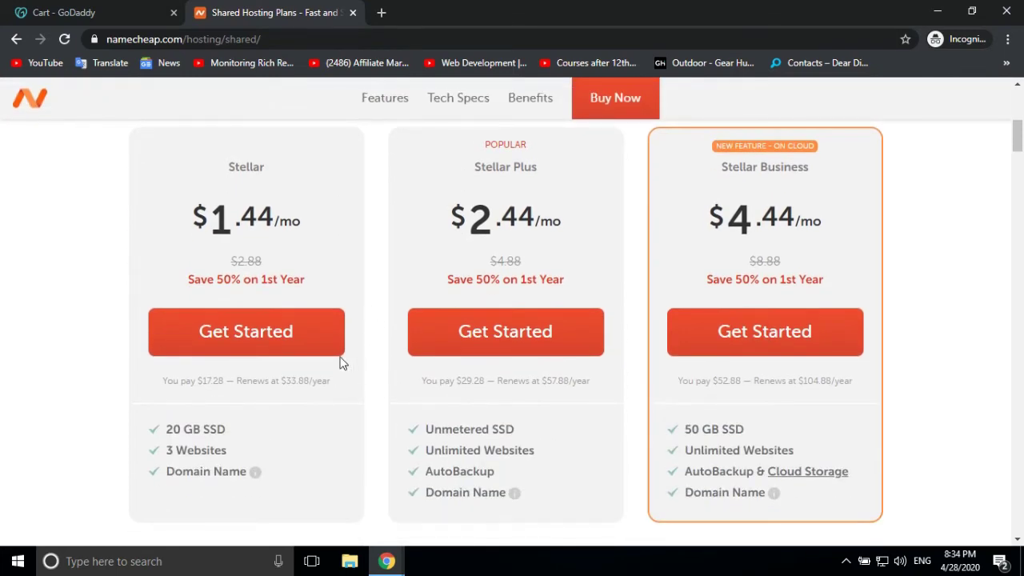
left_click(244, 346)
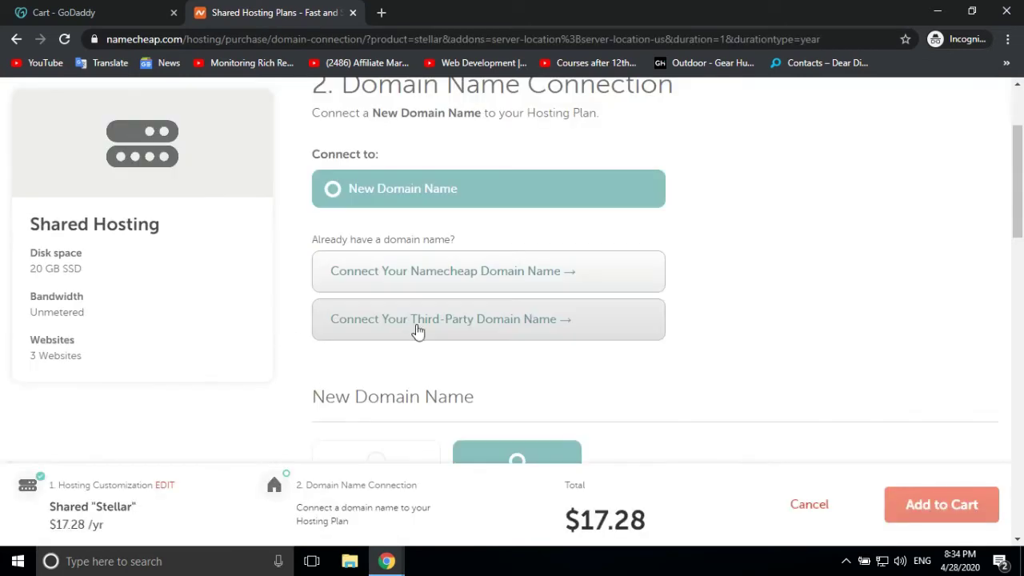
left_click(484, 324)
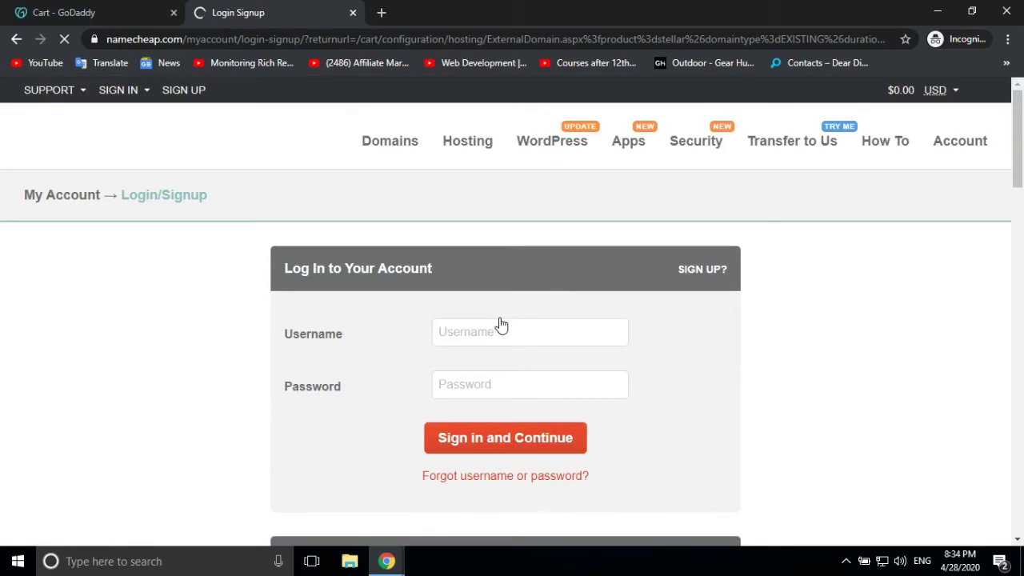
Sign in to the existing Namecheap account by entering the account password
scroll(501, 324, "down", 1)
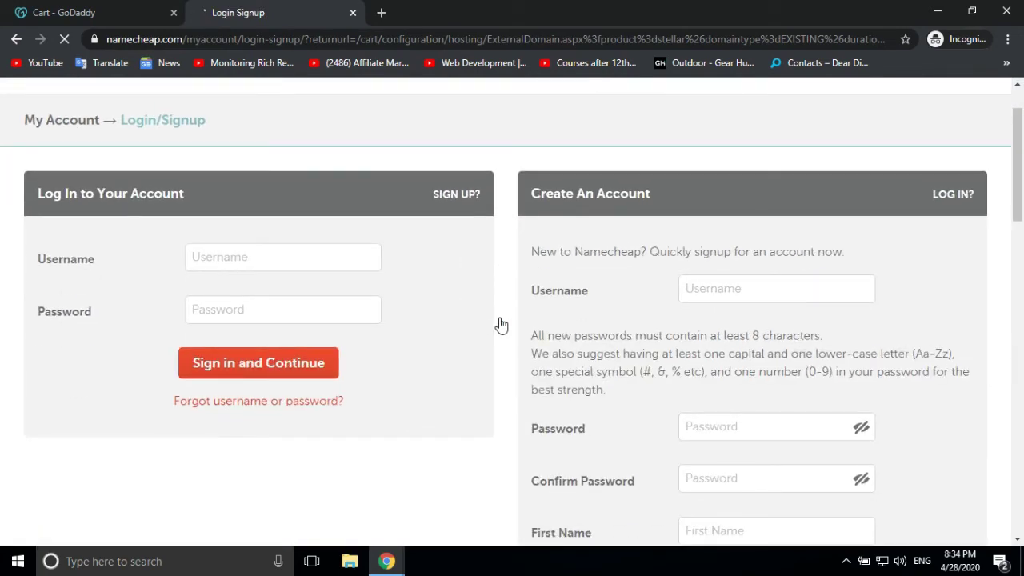
scroll(501, 324, "down", 3)
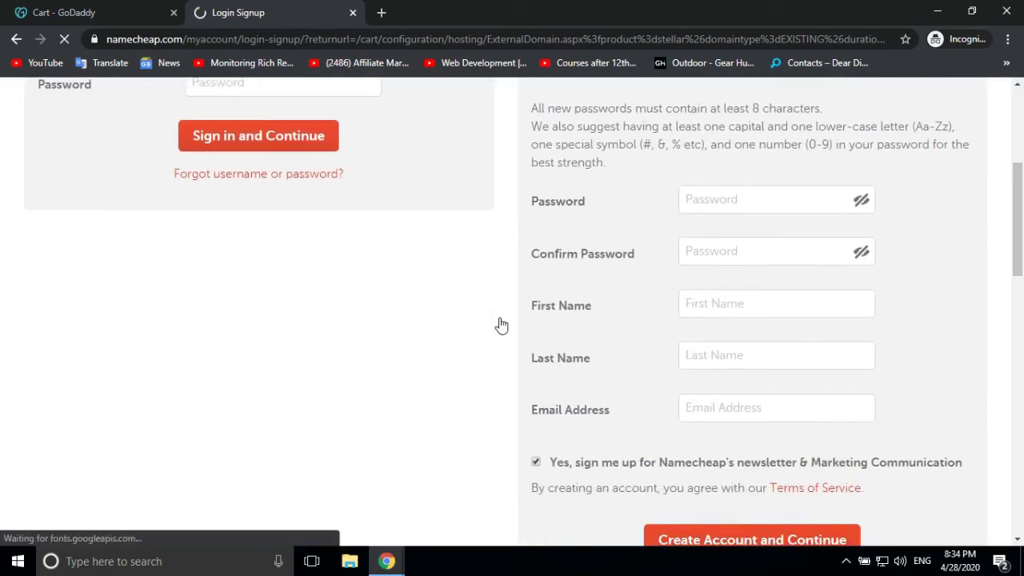
scroll(500, 324, "up", 4)
left_click(251, 388)
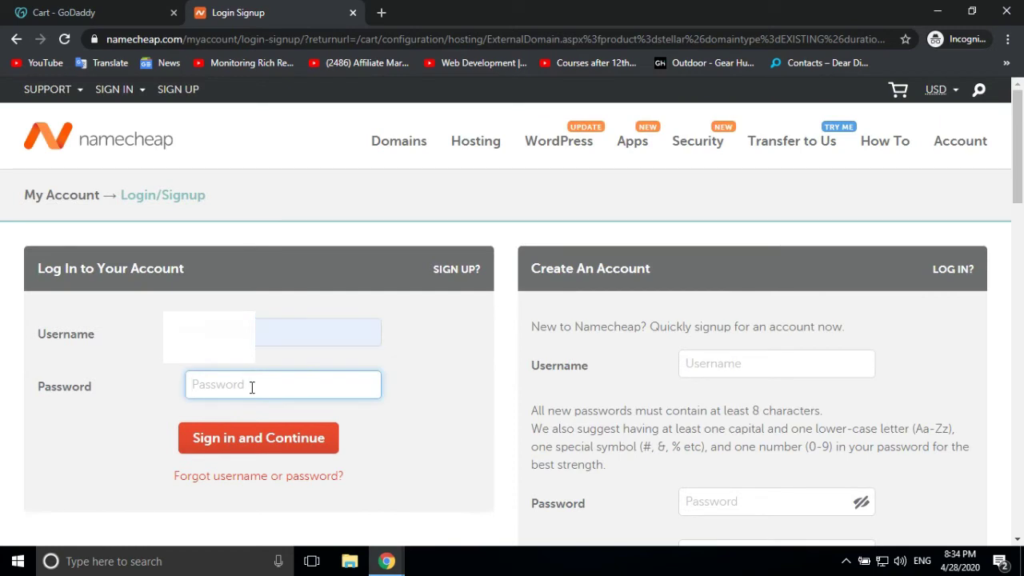
type("•••••••••")
key("Return")
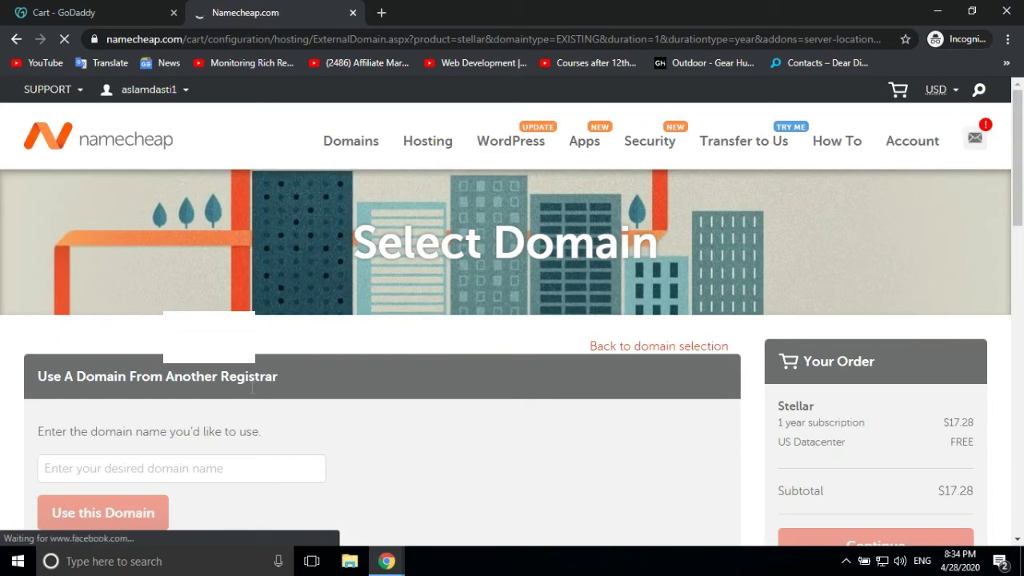
Set onlinewebteacher.com as the domain from another registrar for the Stellar plan and continue to the shopping cart
scroll(356, 479, "down", 2)
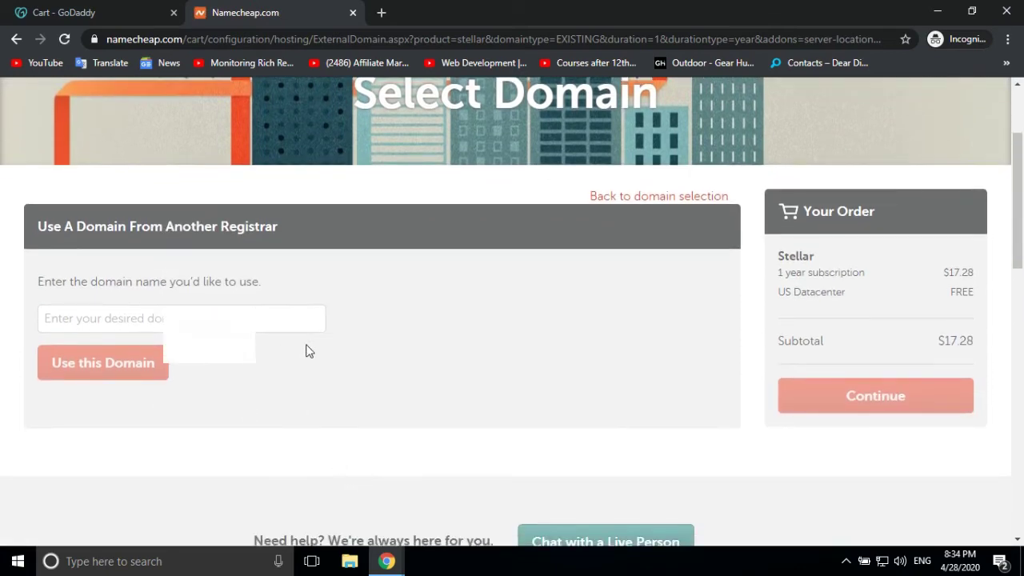
scroll(309, 349, "up", 2)
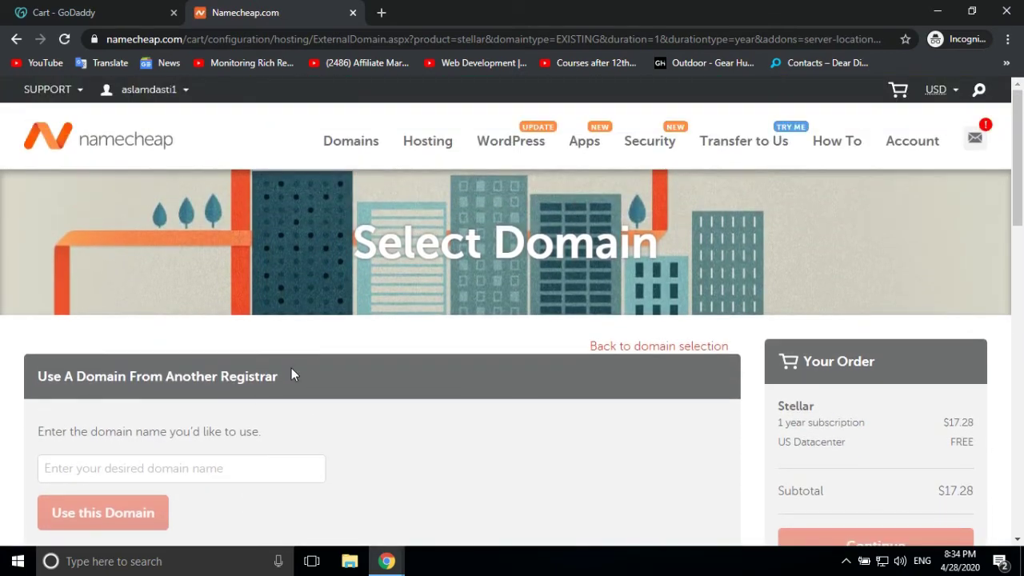
scroll(292, 368, "down", 1)
left_click(144, 400)
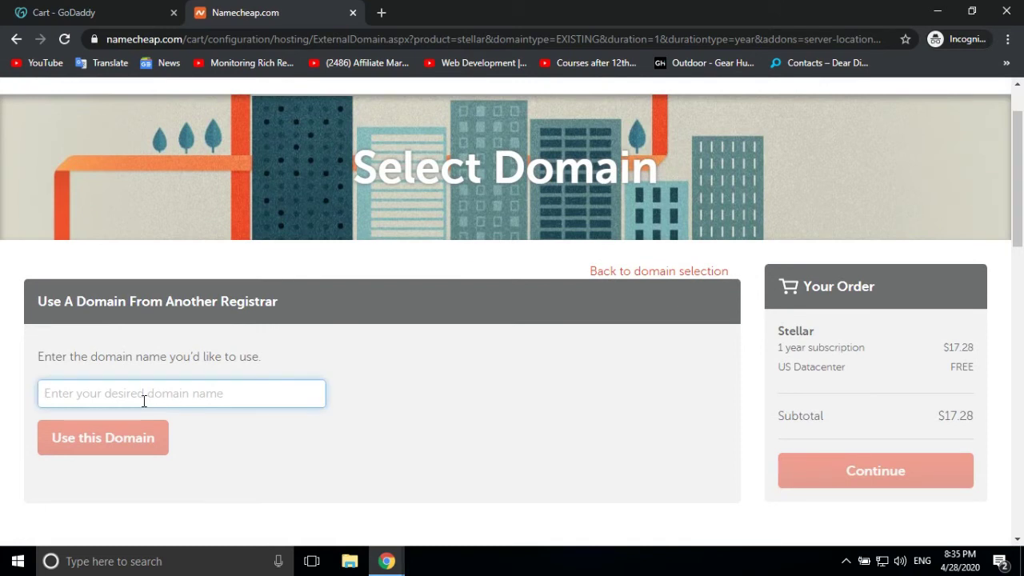
type("onlinewebt")
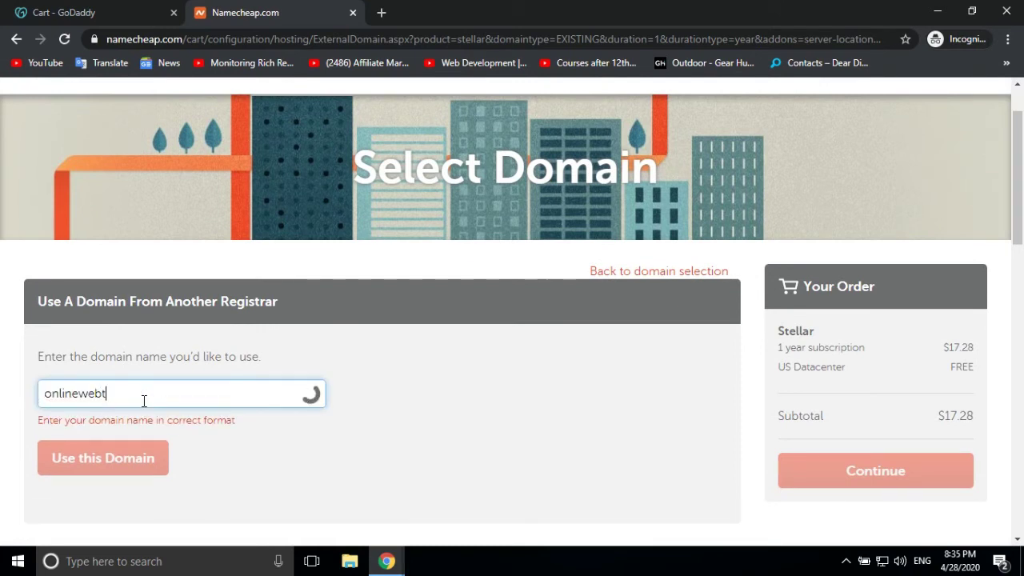
type("eacher")
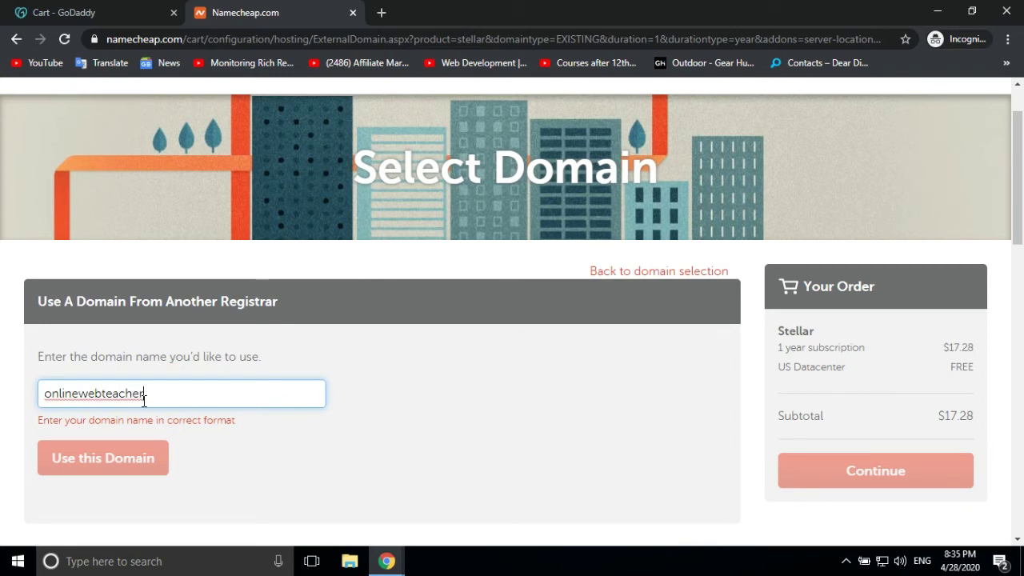
type(".com")
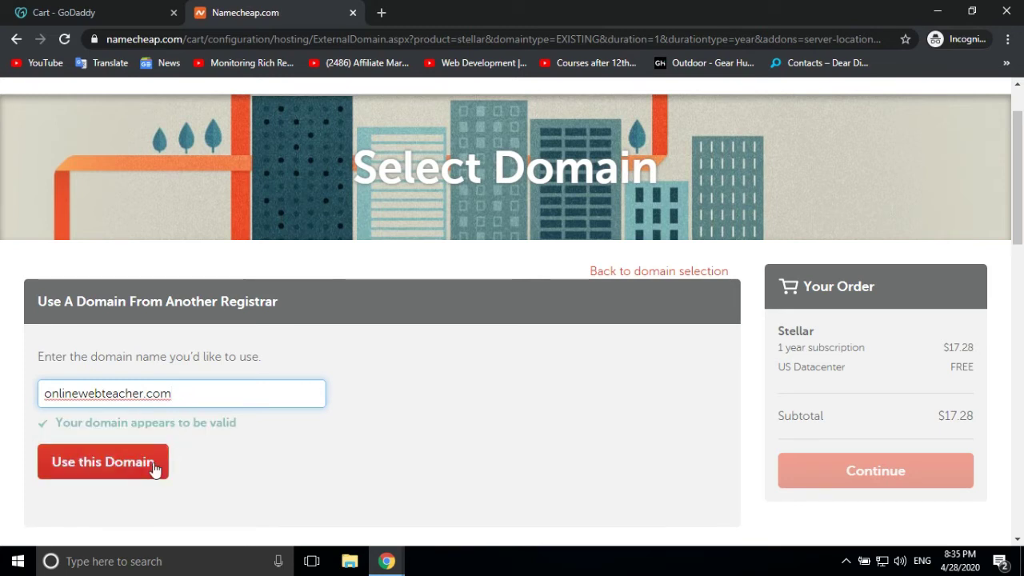
left_click(105, 467)
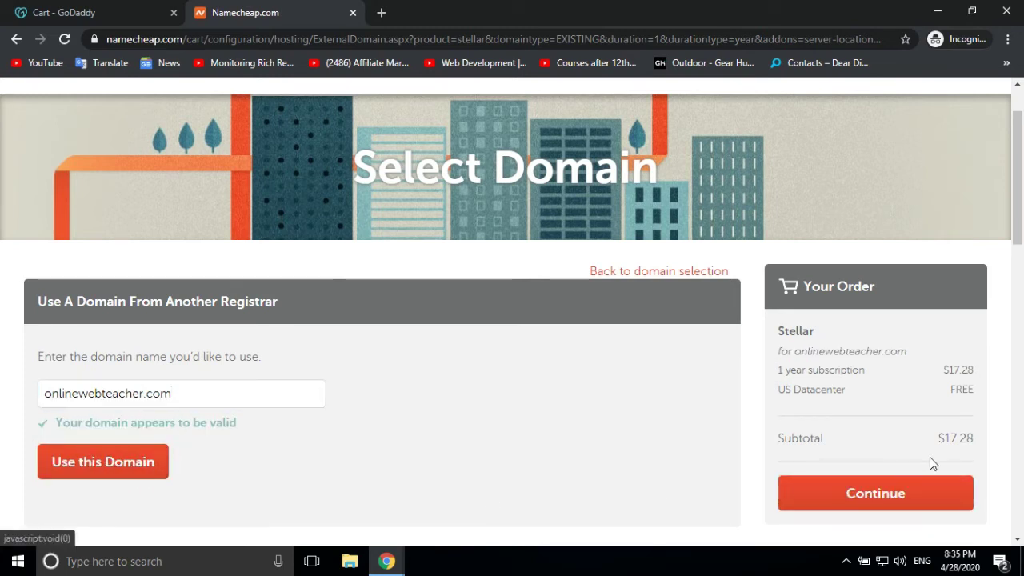
left_click(878, 493)
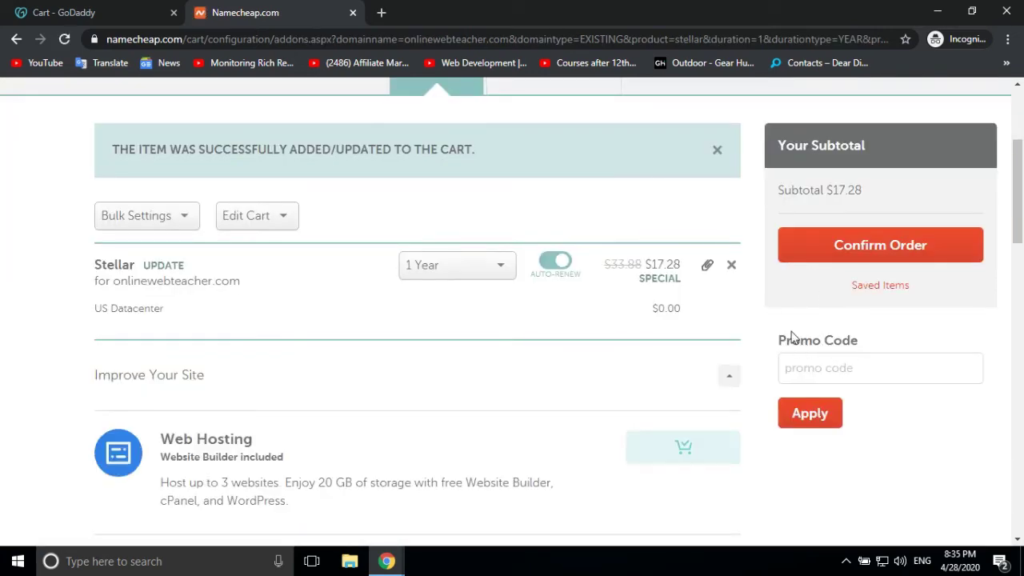
Review the shopping cart's Stellar item, subtotal, promo code field and suggested add-ons
left_click_drag(780, 348, 873, 350)
scroll(869, 348, "up", 2)
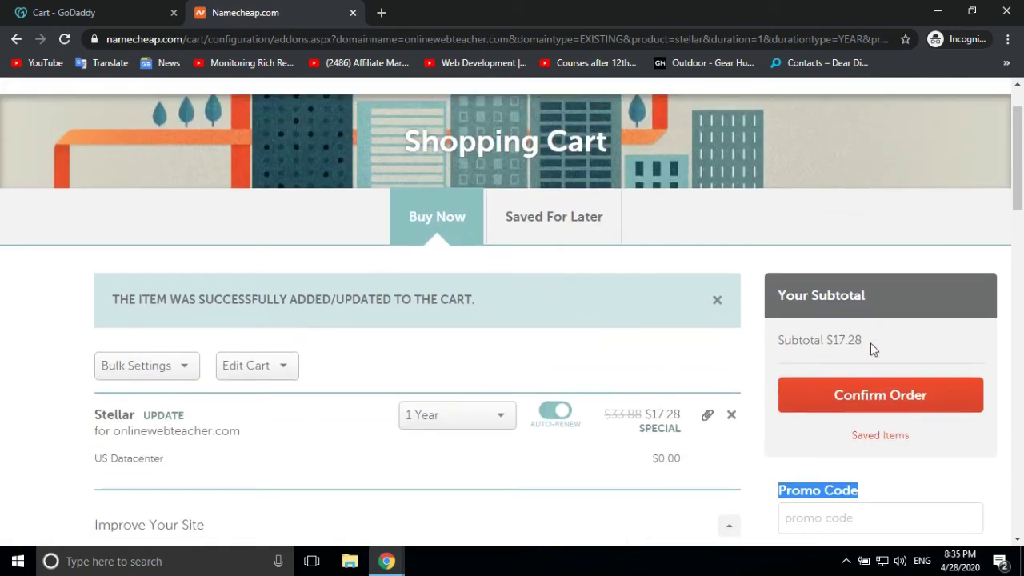
scroll(785, 344, "down", 3)
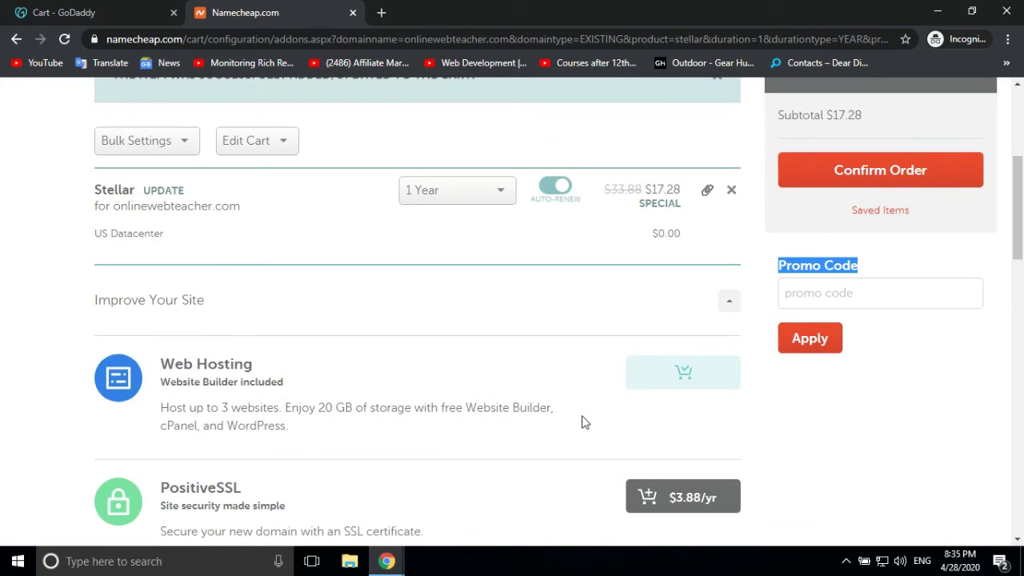
scroll(584, 421, "up", 1)
scroll(582, 421, "down", 2)
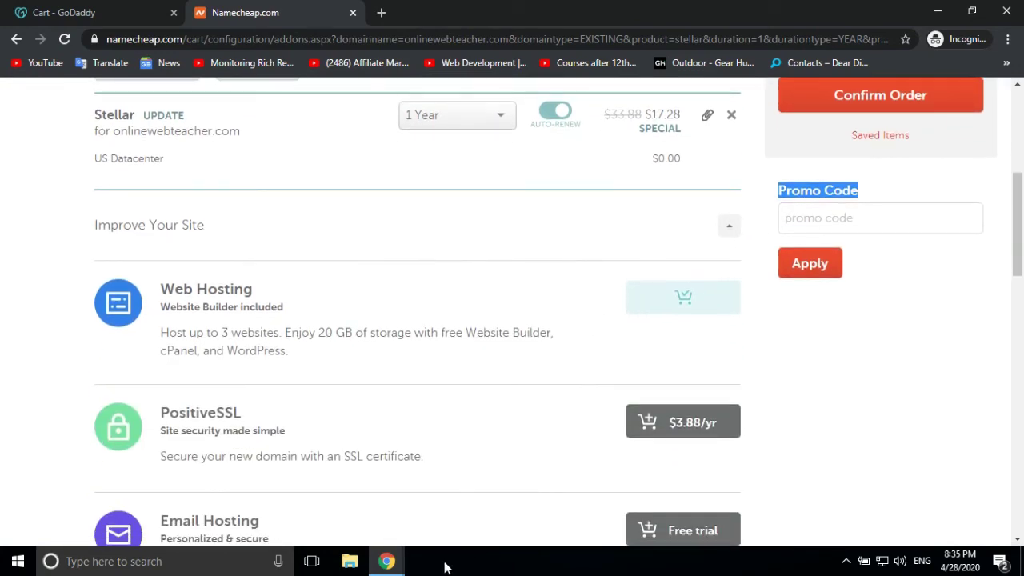
Switch to the Google results for "namecheap coupon for hosting" and copy the code STELLARAPR20 from the Namecheap ad
left_click(398, 566)
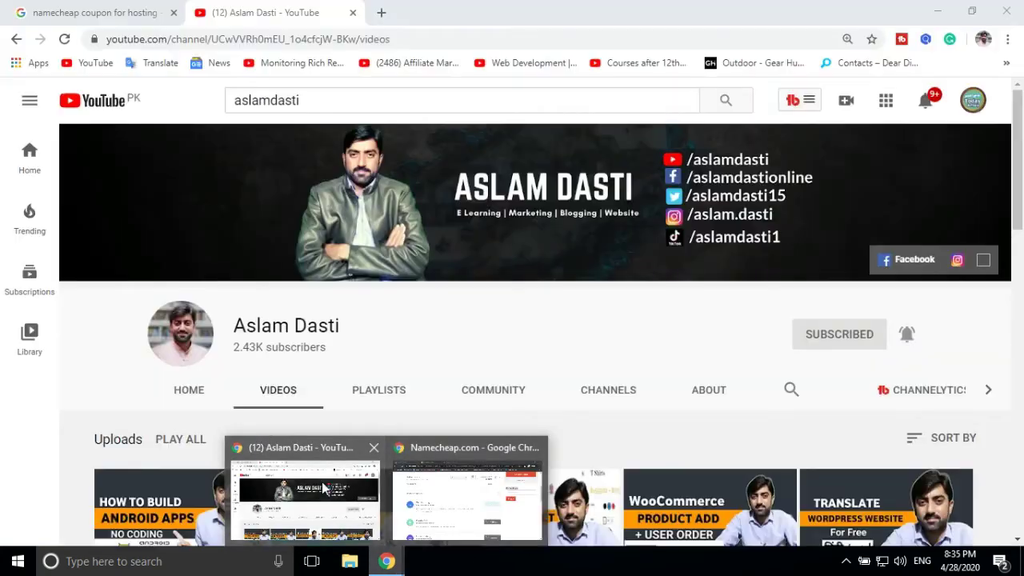
left_click(304, 492)
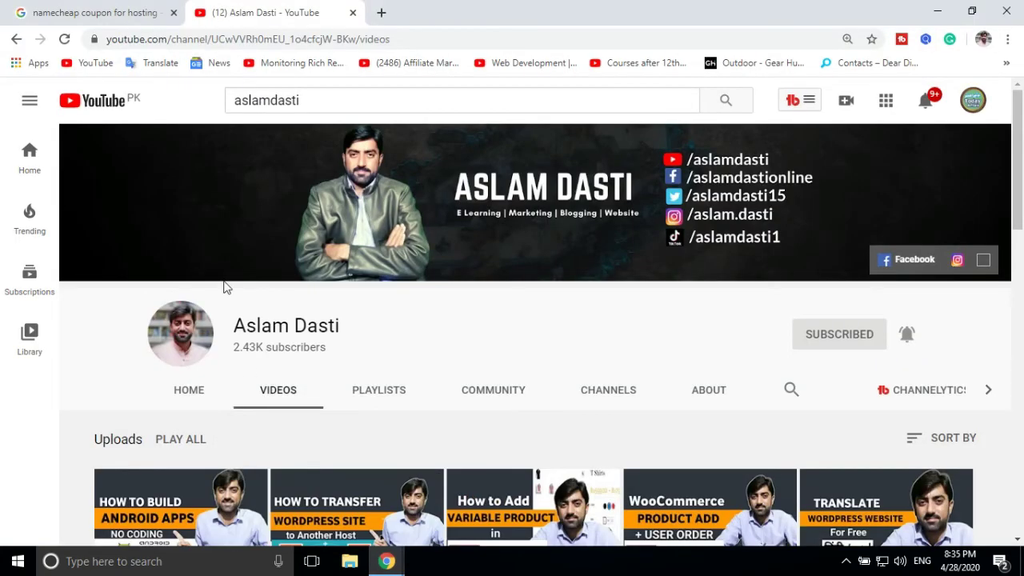
left_click(89, 9)
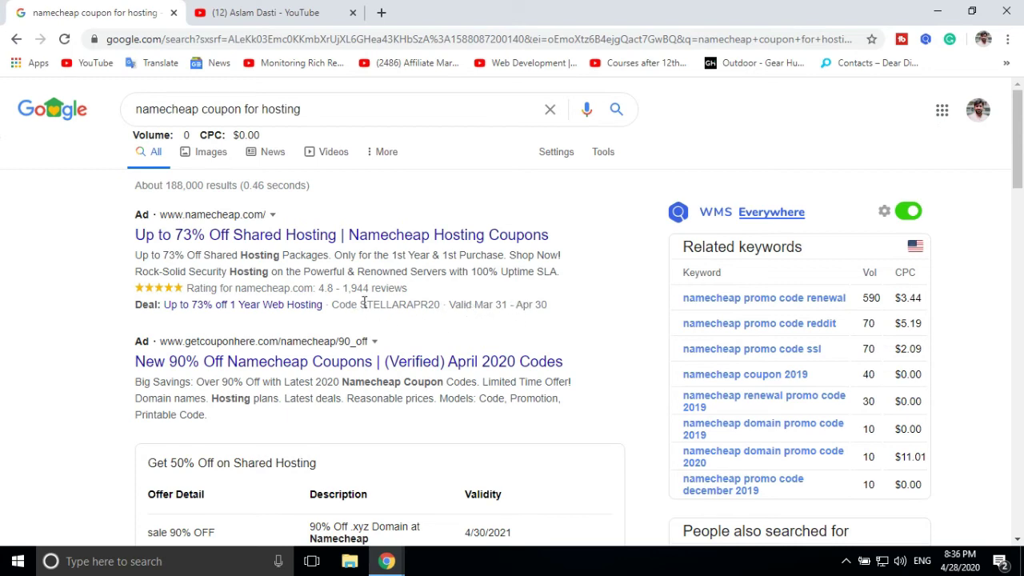
left_click_drag(365, 304, 441, 305)
key("ctrl+c")
right_click(424, 306)
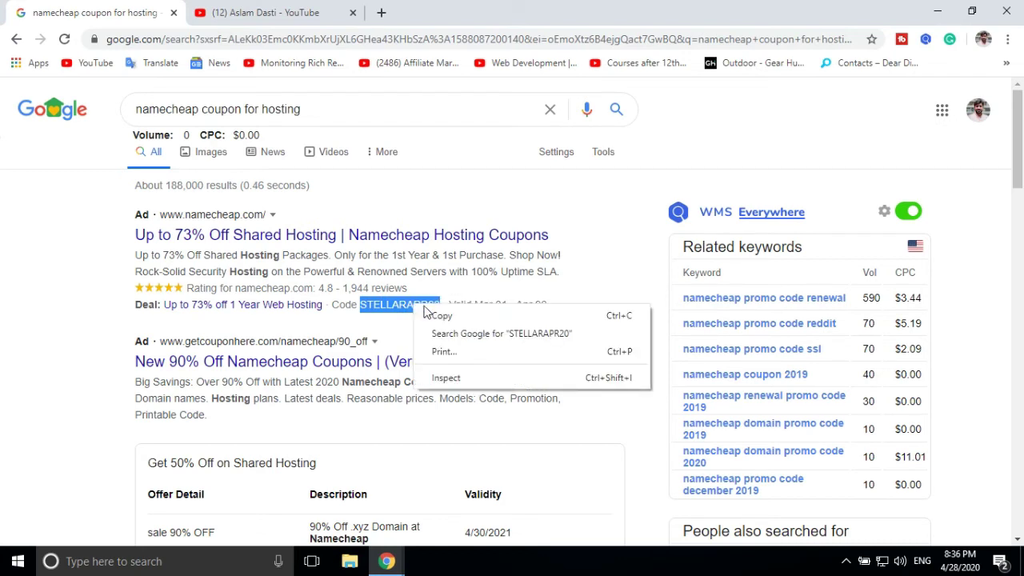
left_click(435, 316)
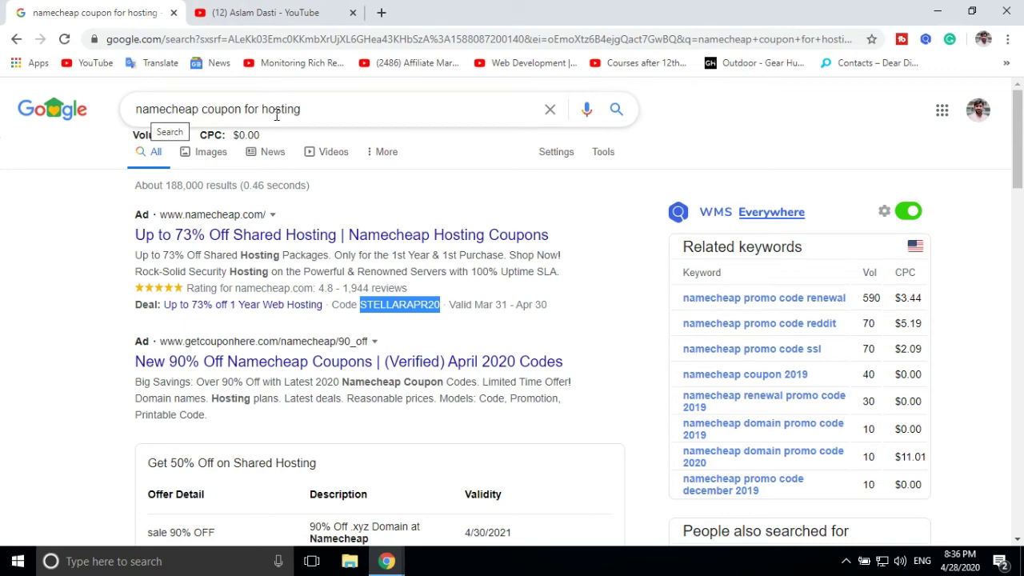
left_click(314, 111)
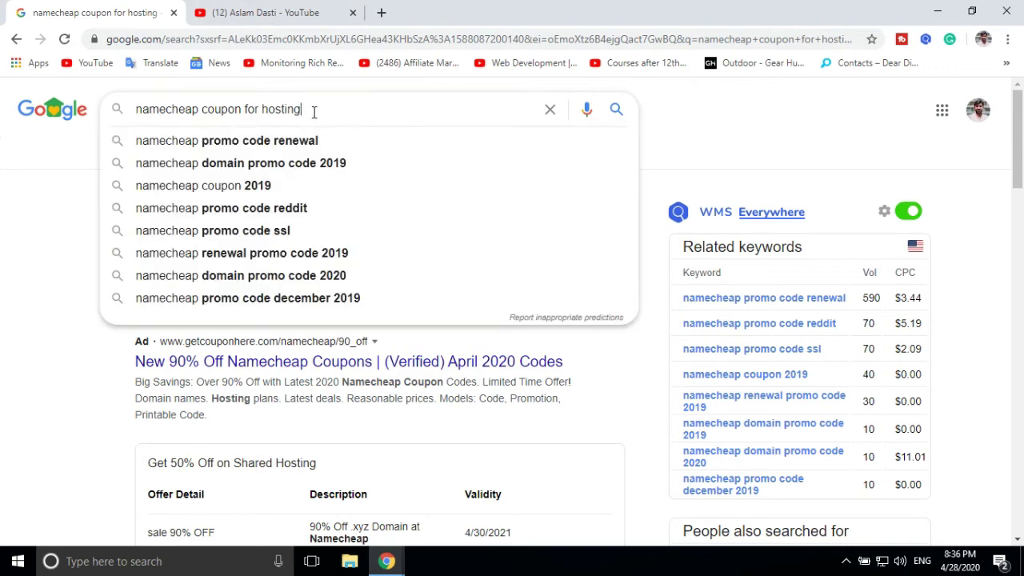
left_click(734, 120)
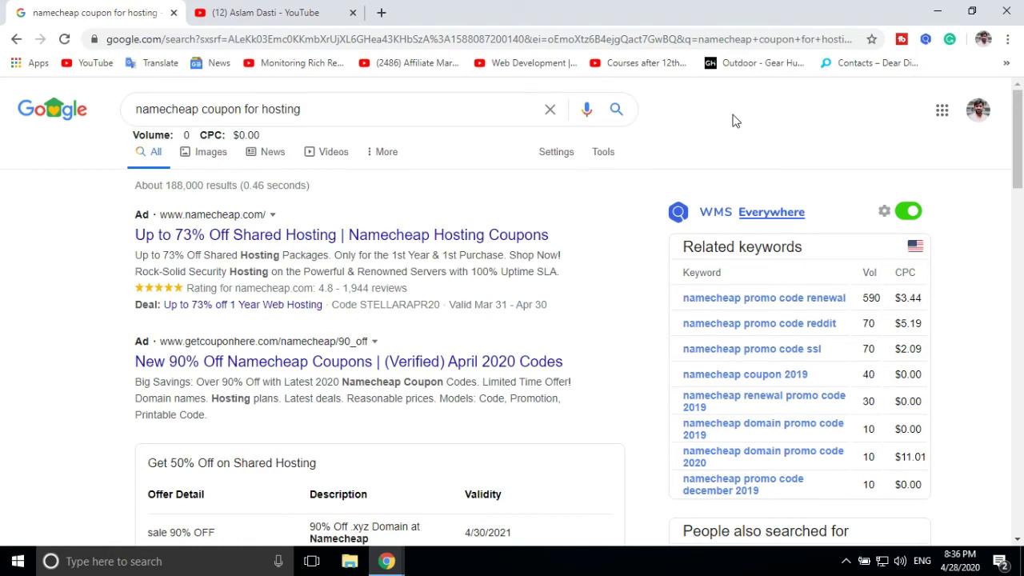
Return to the Namecheap shopping cart and apply the promo code STELLARAPR20 to the Stellar order
left_click(402, 567)
left_click(510, 472)
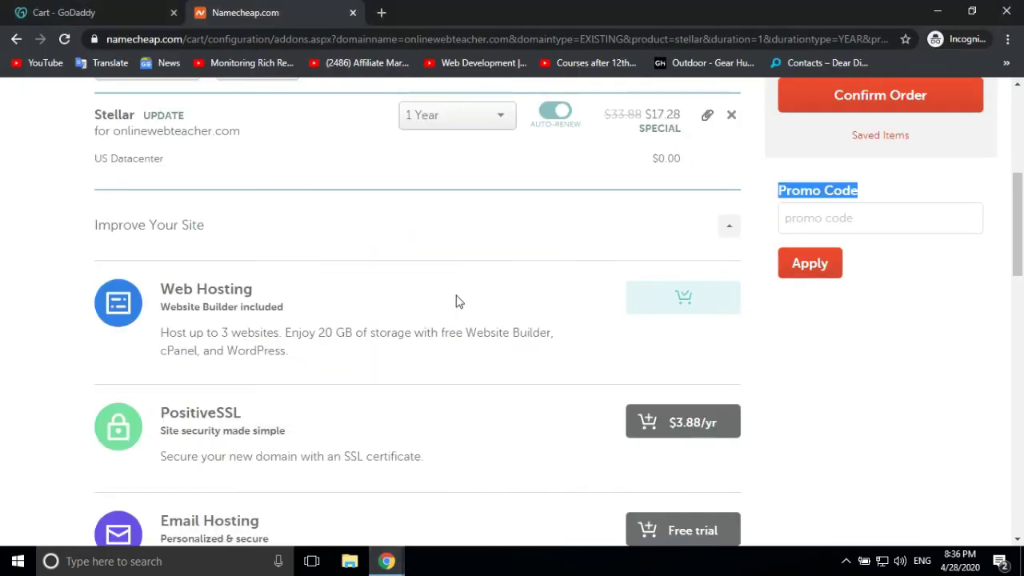
left_click(814, 212)
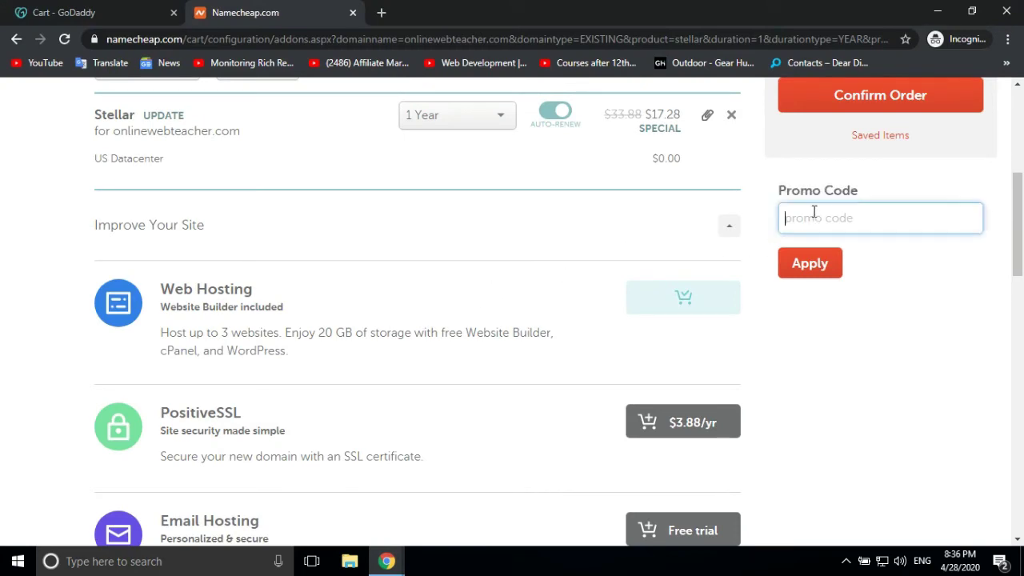
right_click(817, 215)
left_click(848, 303)
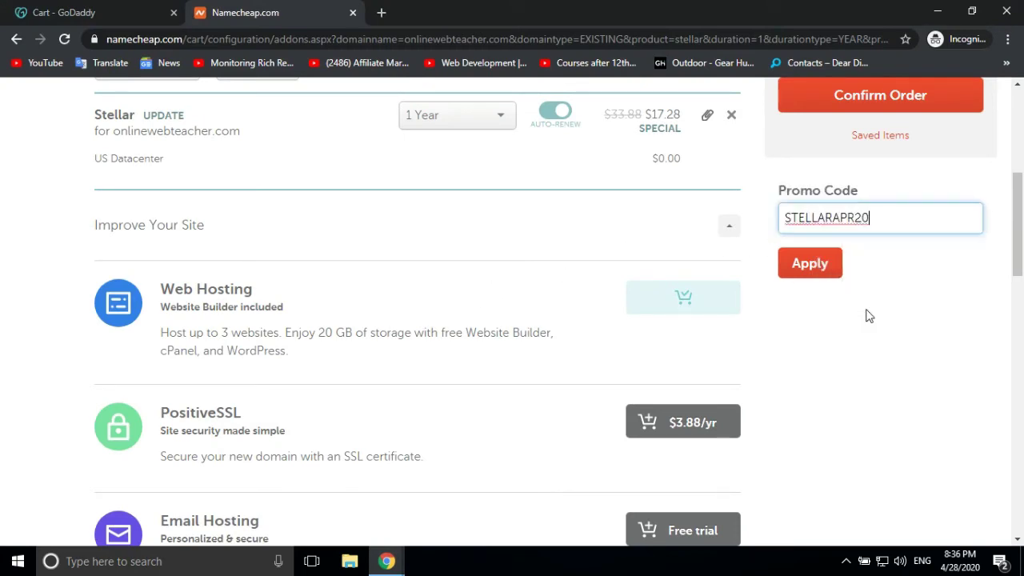
left_click(820, 276)
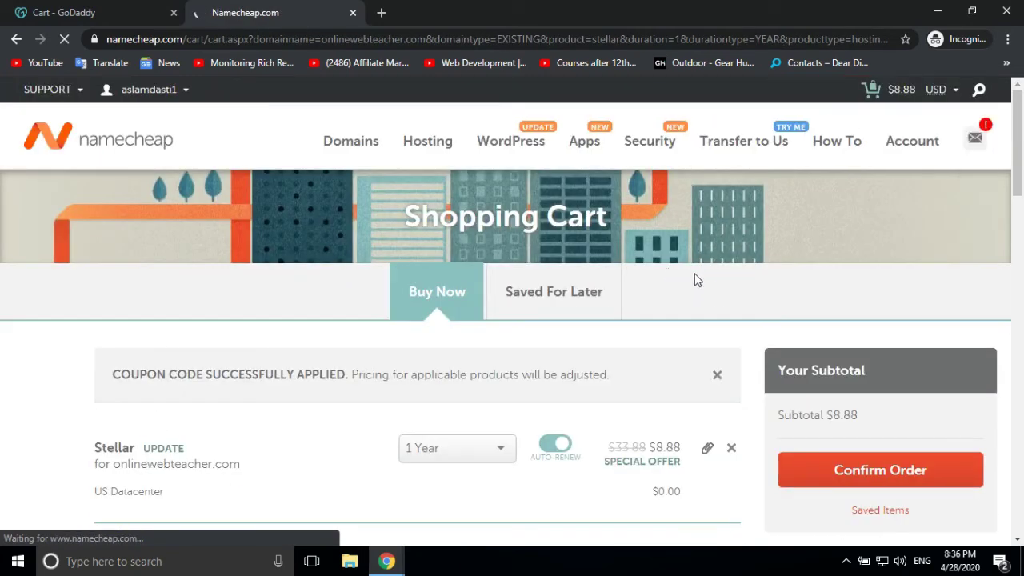
Examine the cart's subtotal after the promo code, the Web Hosting website allowance and the domain listed for Stellar
scroll(707, 304, "down", 3)
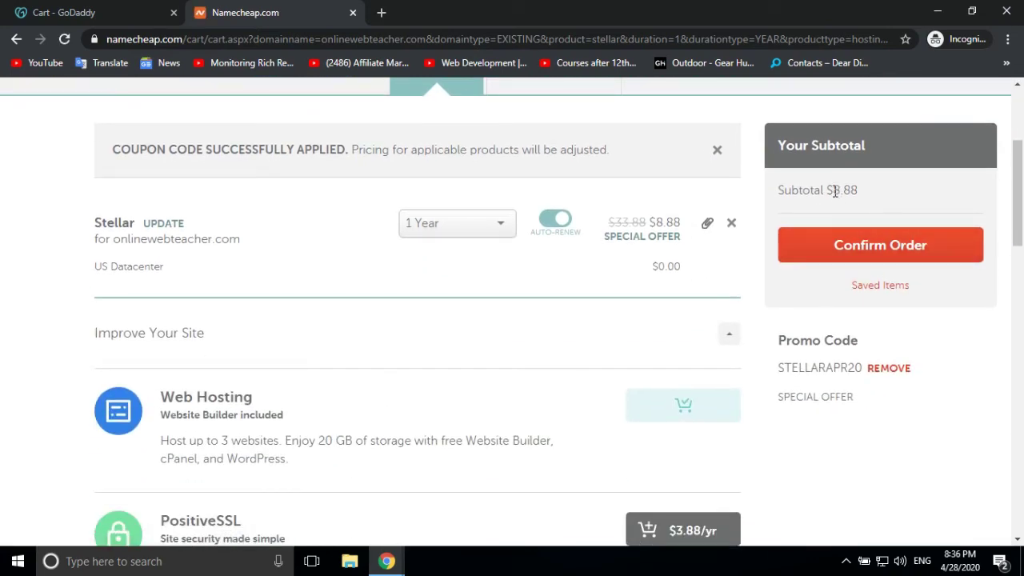
left_click_drag(834, 190, 859, 194)
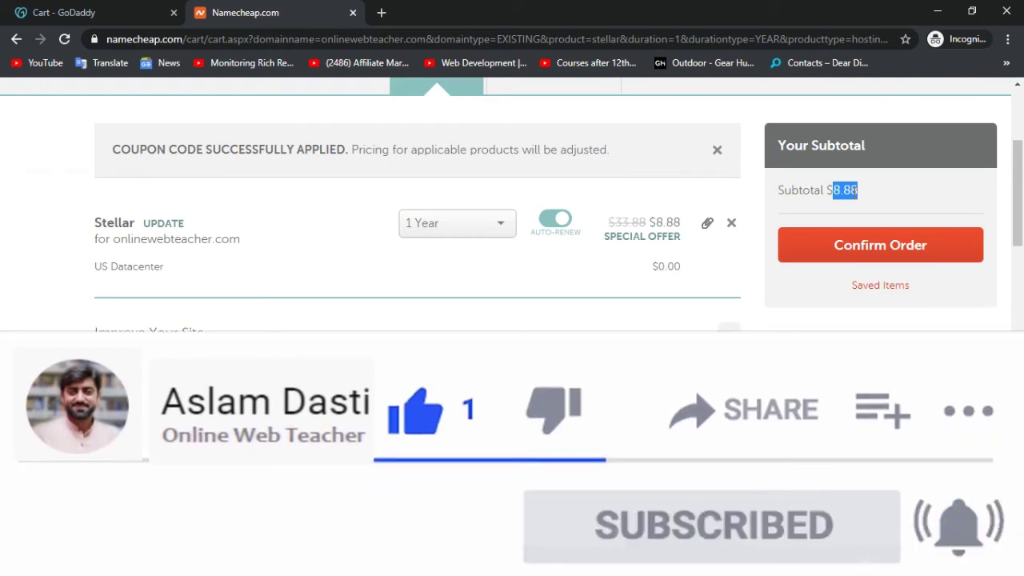
scroll(315, 317, "up", 5)
scroll(315, 318, "down", 8)
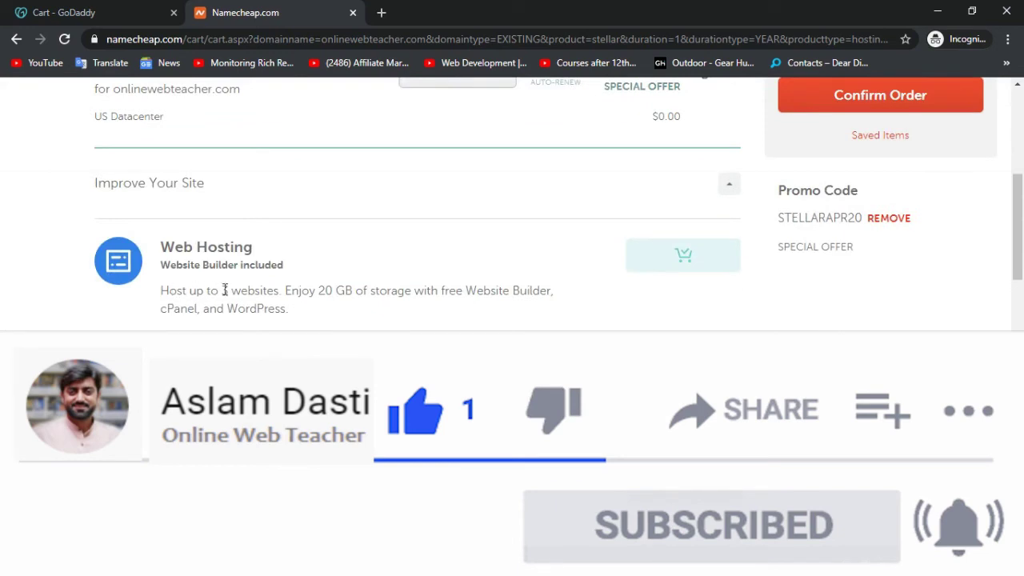
left_click_drag(222, 291, 280, 291)
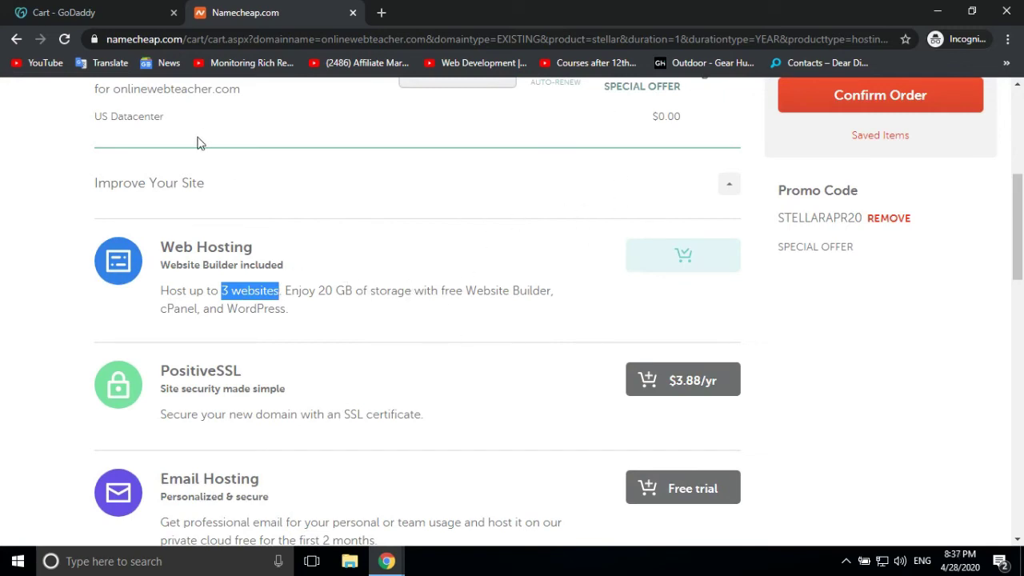
scroll(197, 144, "up", 1)
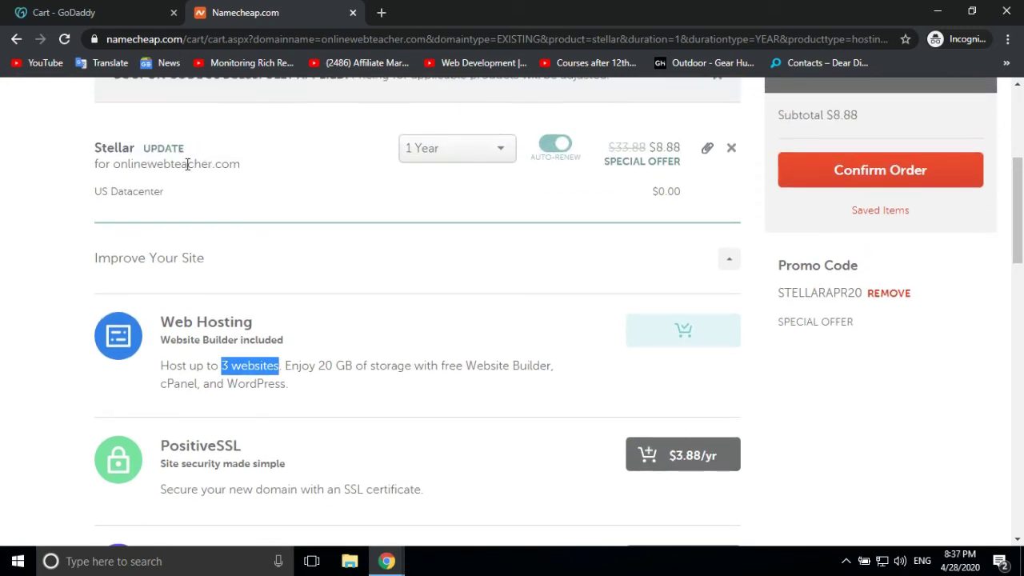
left_click_drag(190, 163, 261, 167)
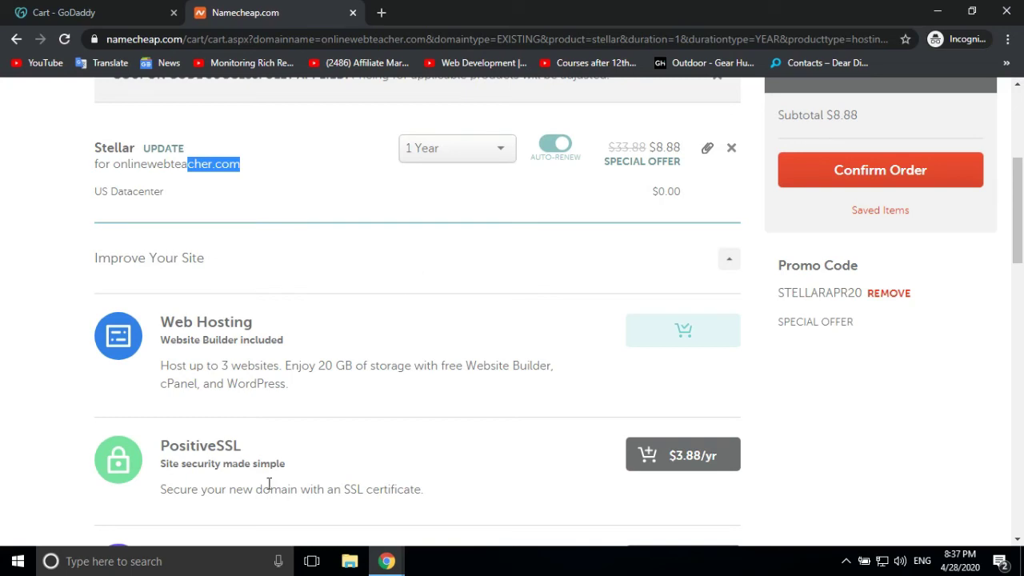
Look through the PositiveSSL and Email Hosting add-ons, then recheck the order's subtotal in the Namecheap cart
scroll(230, 466, "up", 1)
scroll(228, 471, "down", 2)
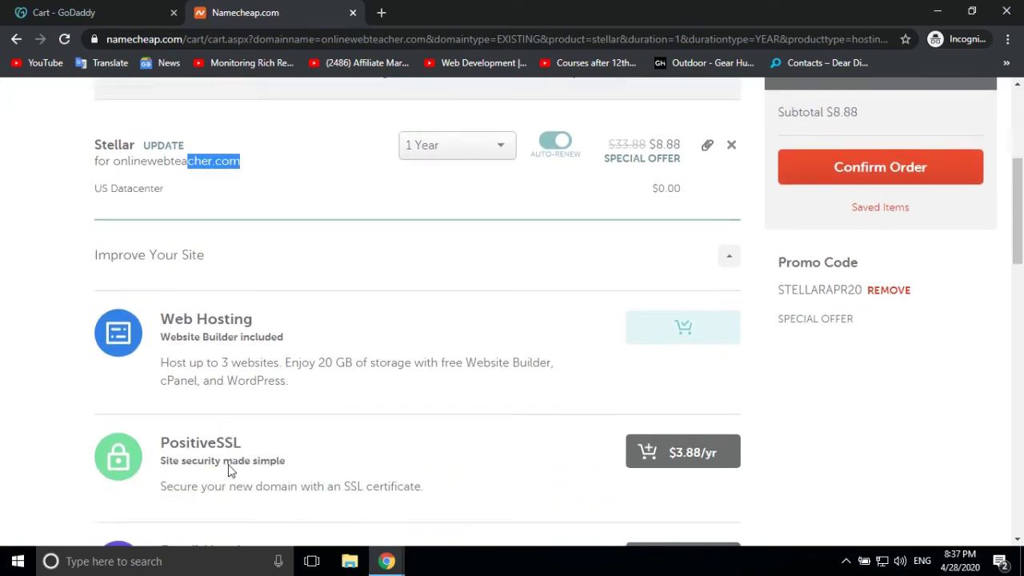
scroll(400, 331, "up", 3)
scroll(401, 331, "down", 3)
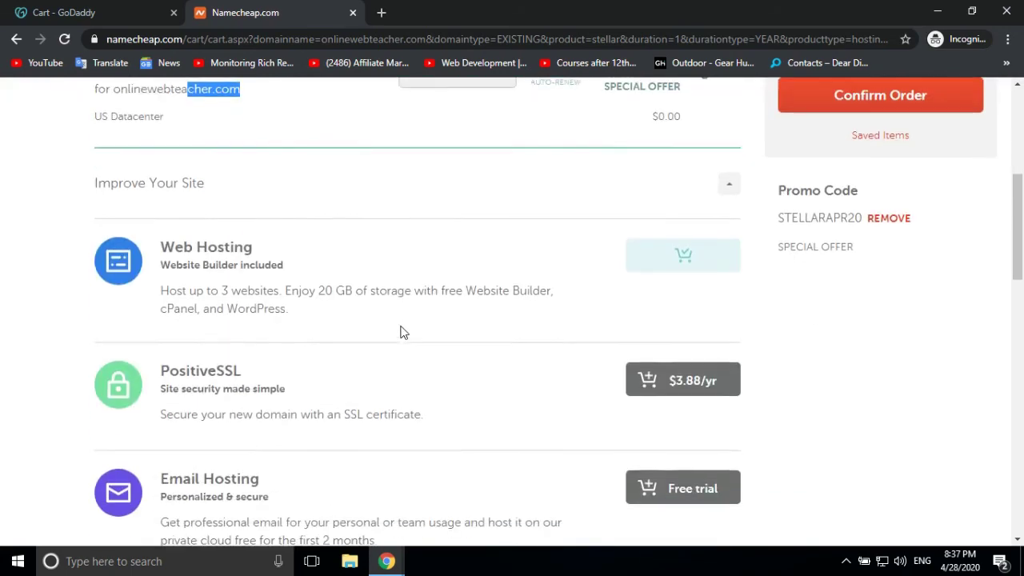
scroll(352, 343, "up", 3)
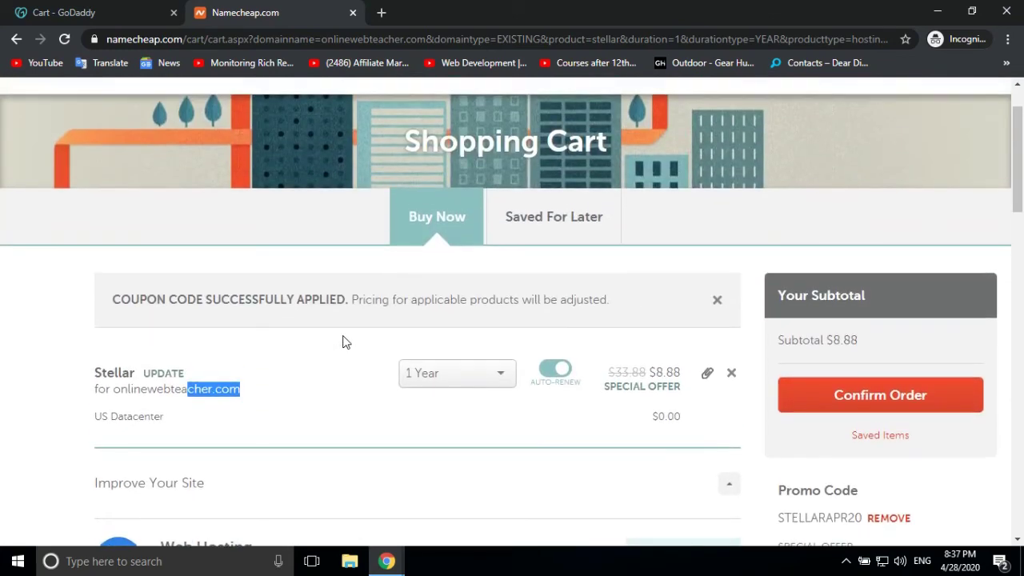
scroll(336, 456, "down", 5)
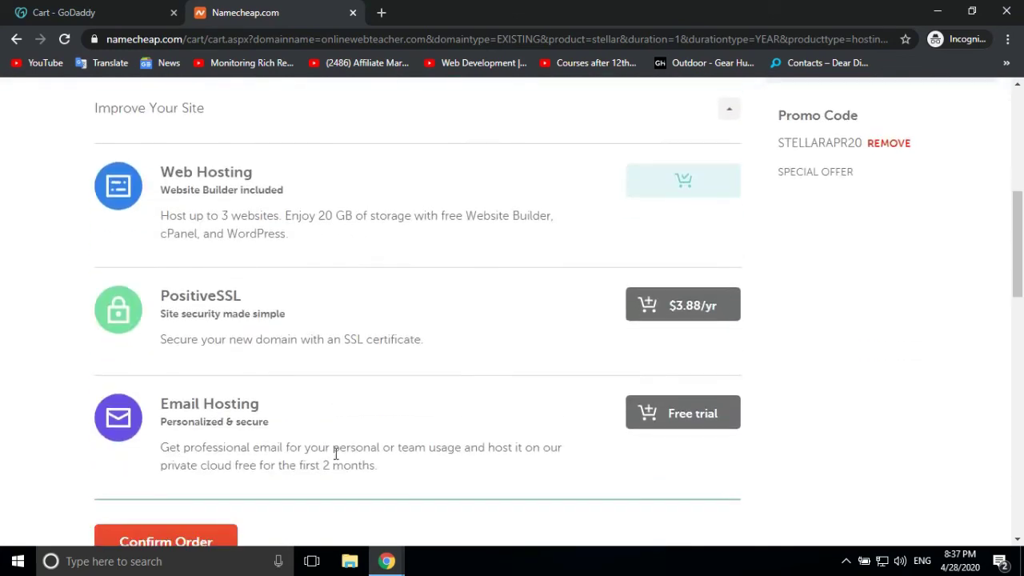
scroll(337, 404, "up", 2)
scroll(335, 397, "up", 4)
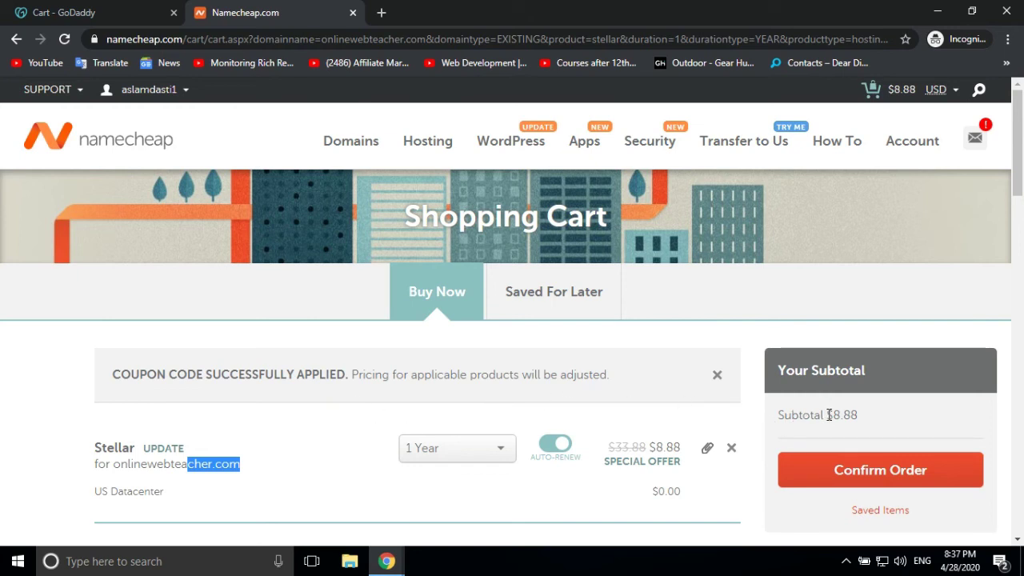
left_click_drag(829, 415, 863, 420)
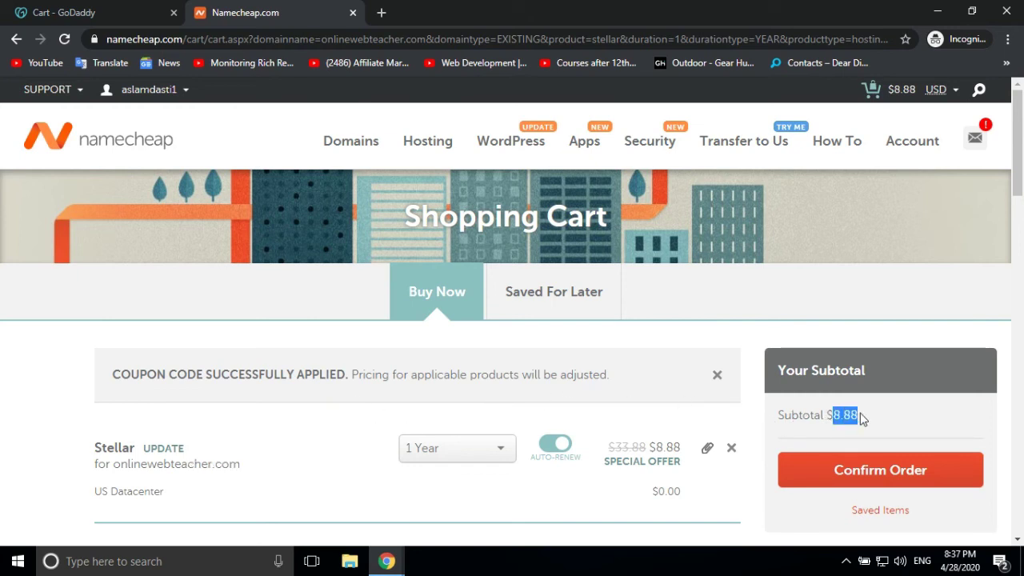
Switch to the GoDaddy cart and check the onlinewebinstructor.com registration price, promo code and order total
left_click(117, 9)
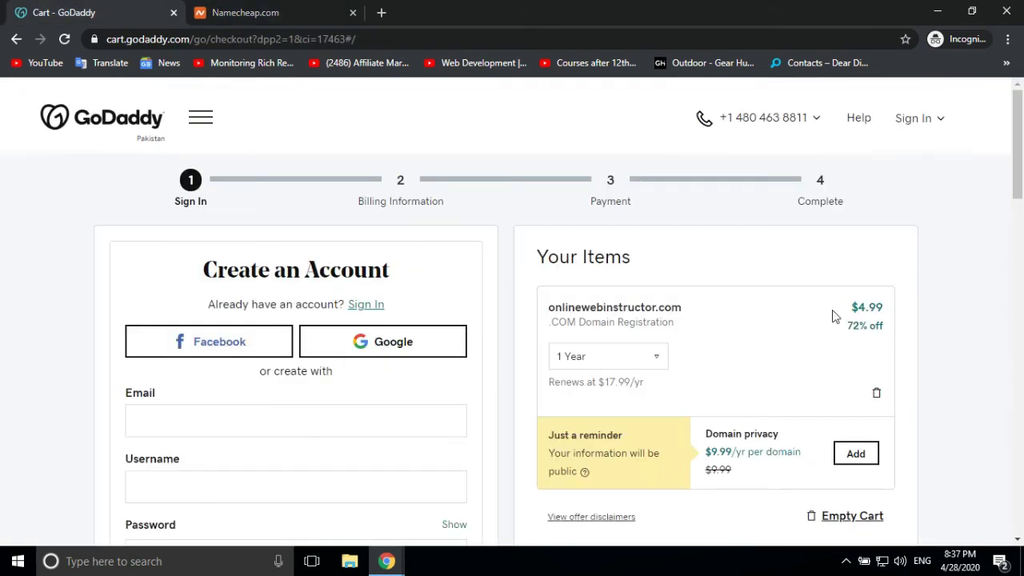
scroll(859, 412, "down", 4)
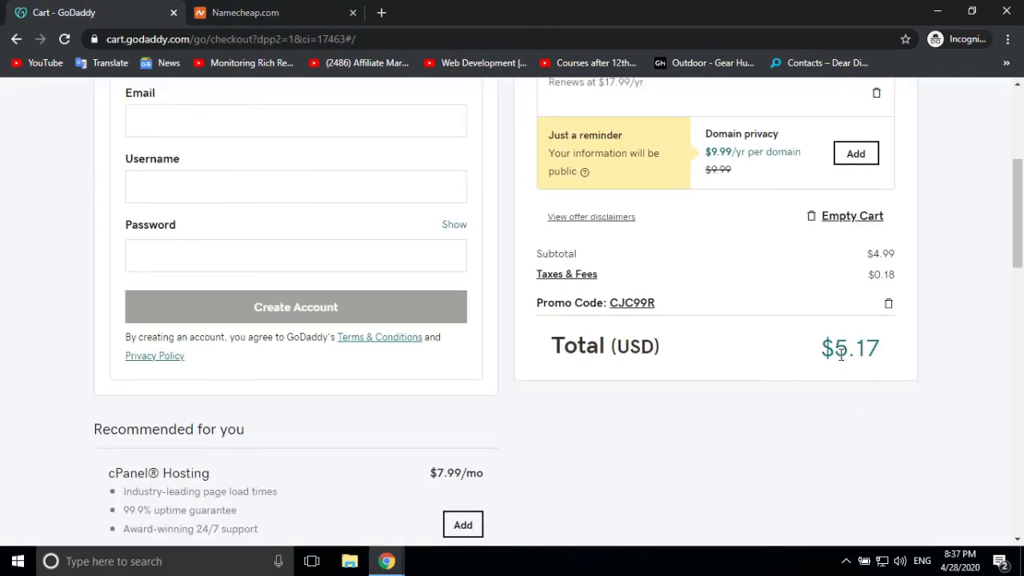
left_click_drag(837, 348, 897, 358)
left_click_drag(820, 353, 879, 350)
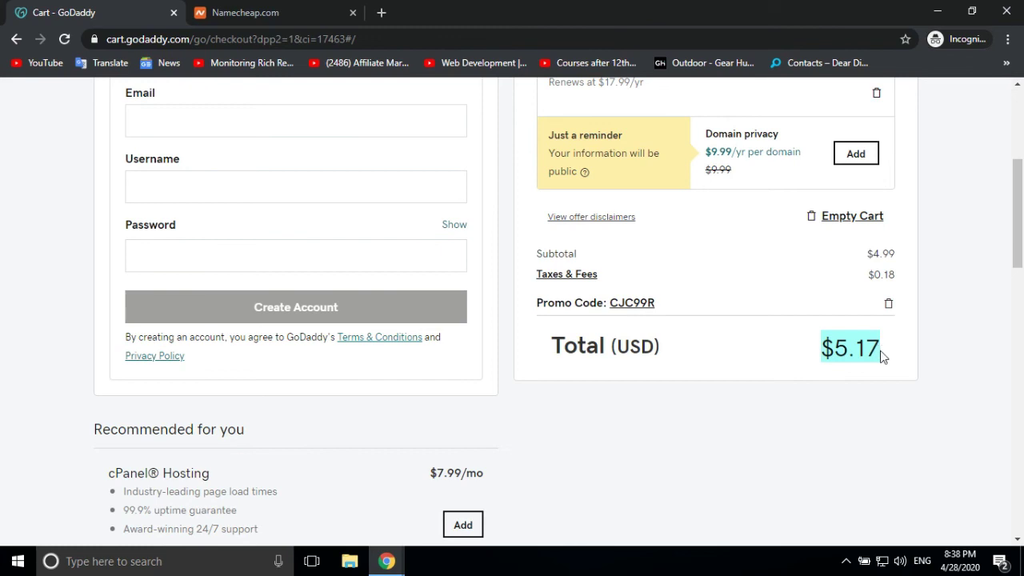
scroll(763, 380, "up", 4)
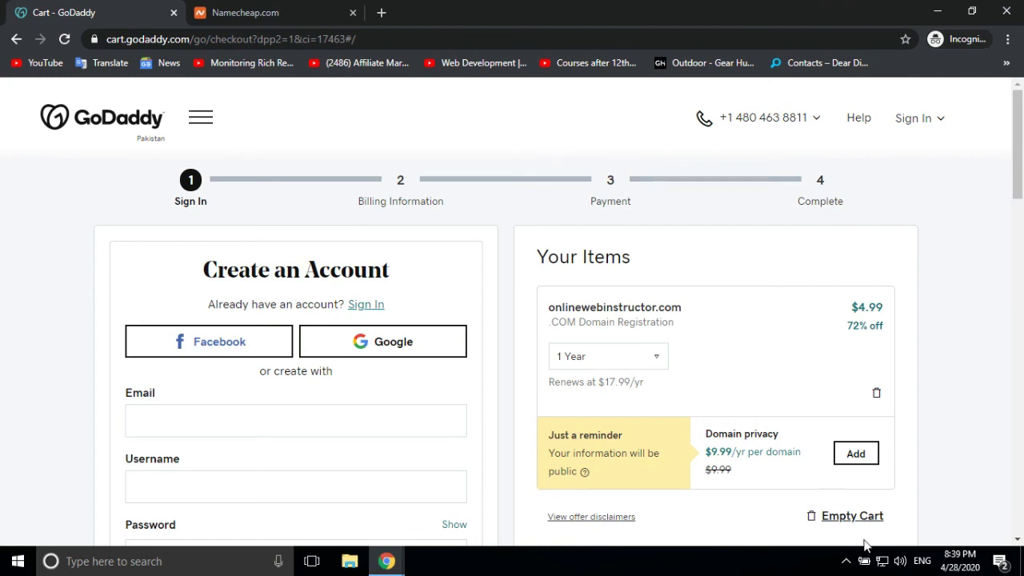
scroll(869, 501, "down", 2)
scroll(798, 480, "down", 3)
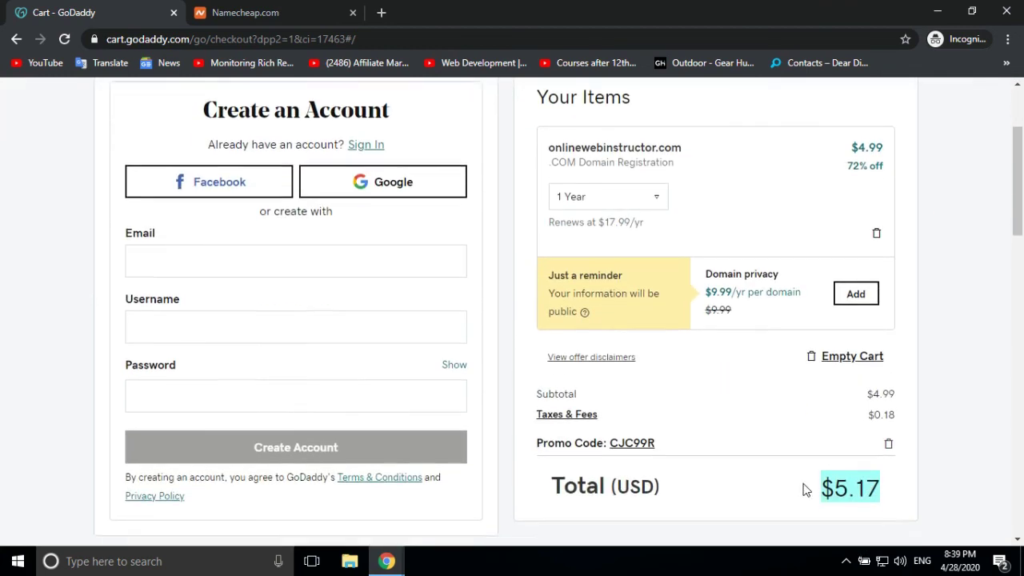
Switch to the YouTube channel page and browse its uploaded videos
mouse_move(387, 560)
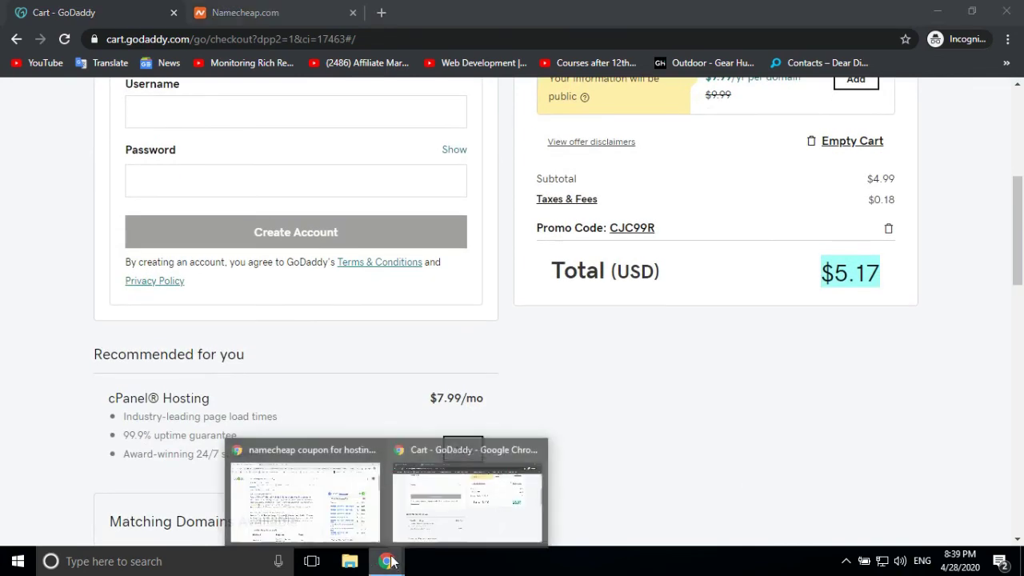
left_click(351, 480)
left_click(292, 8)
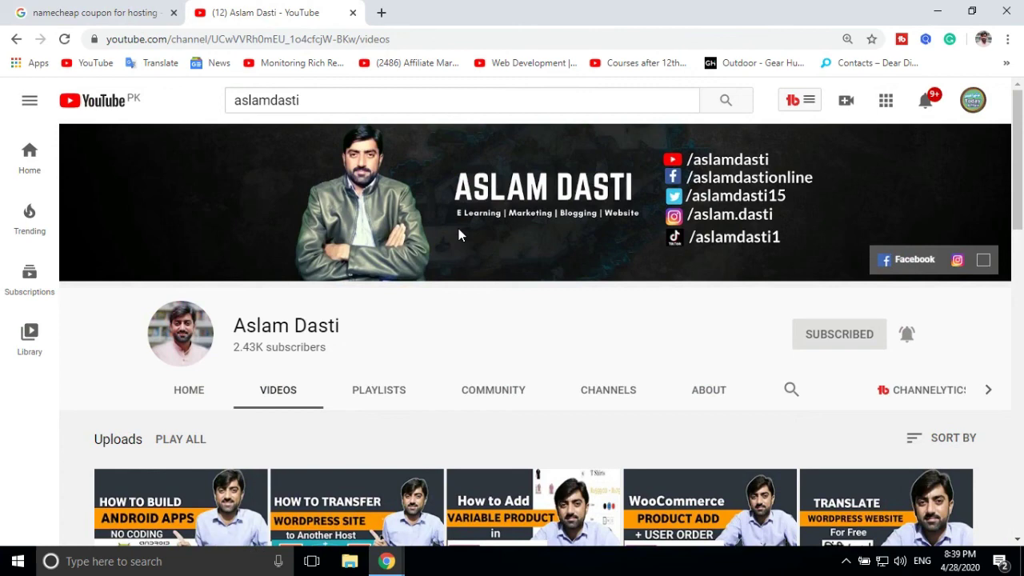
scroll(505, 220, "down", 3)
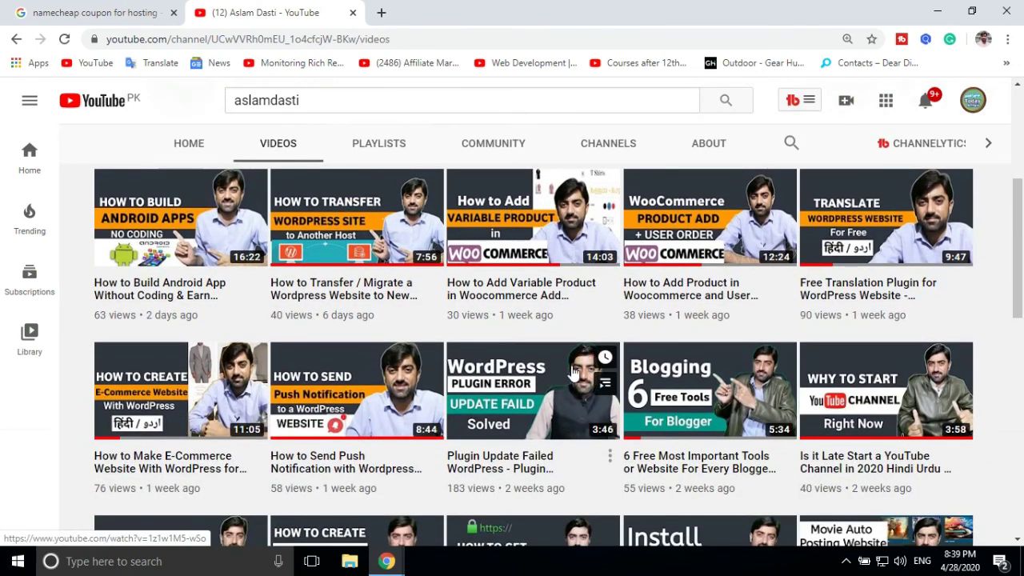
scroll(573, 373, "down", 2)
scroll(573, 373, "up", 5)
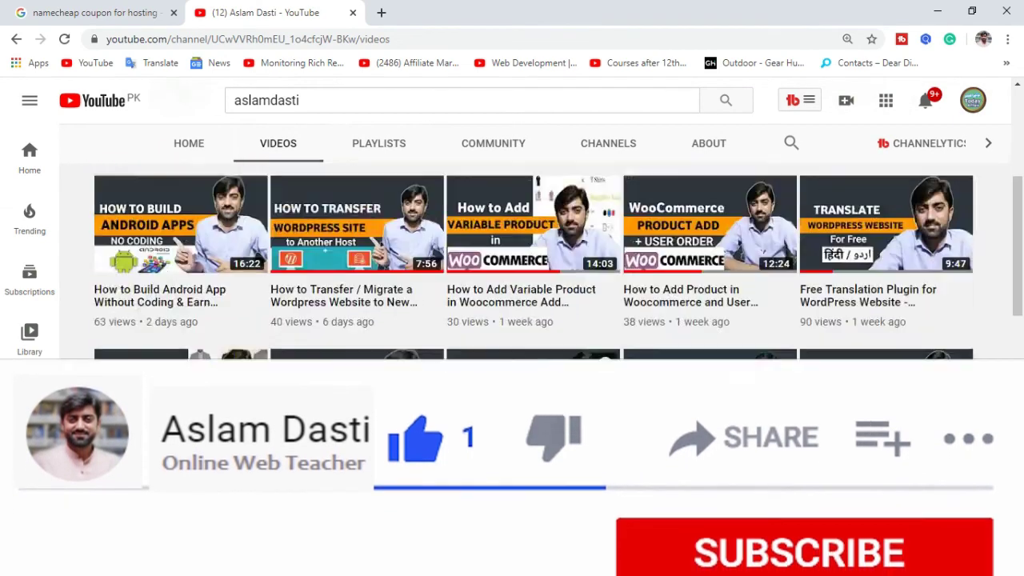